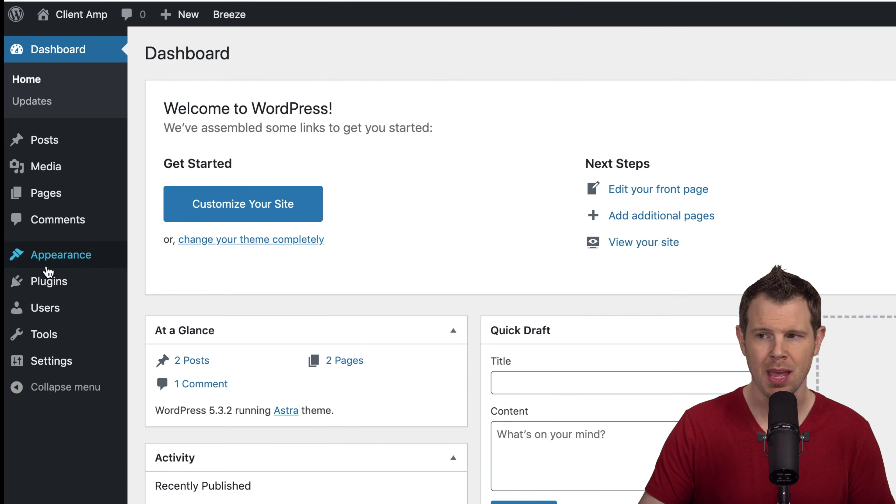
Search the plugin directory for 'elementor' and install Elementor Page Builder.
{"action": "mouse_move", "coordinate": [24, 207]}
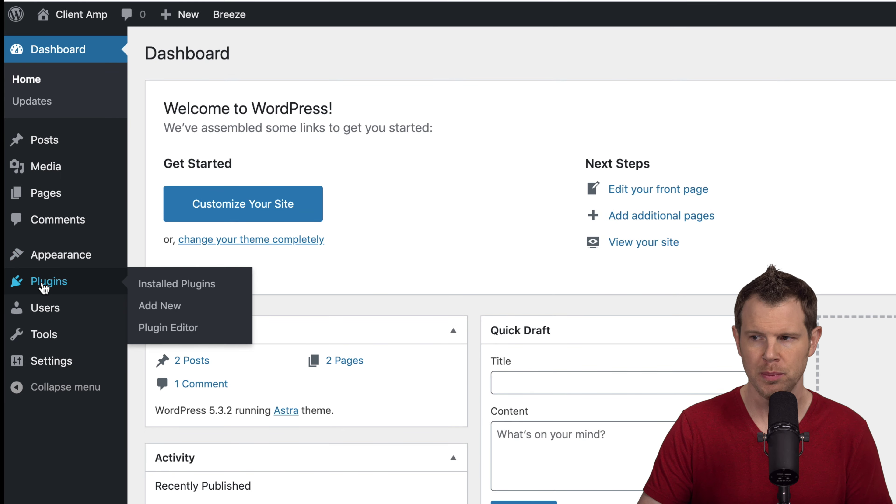
{"action": "left_click", "coordinate": [172, 311]}
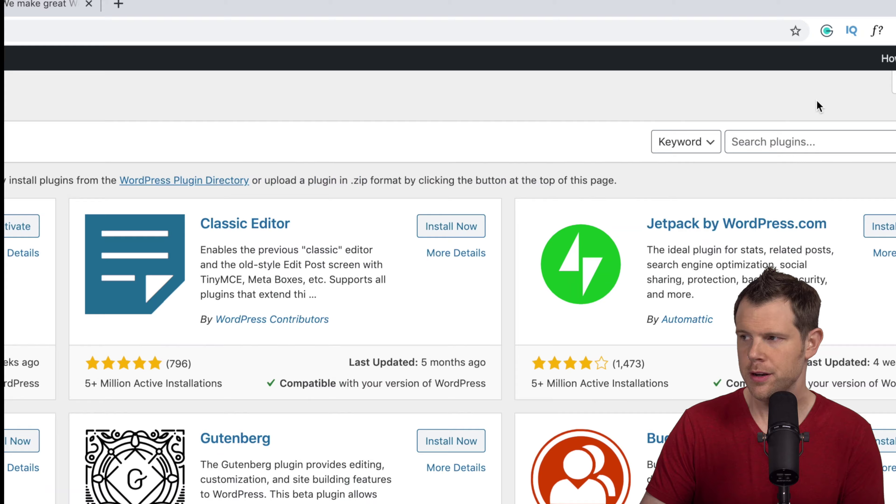
{"action": "left_click", "coordinate": [698, 145]}
{"action": "type", "text": "elementor"}
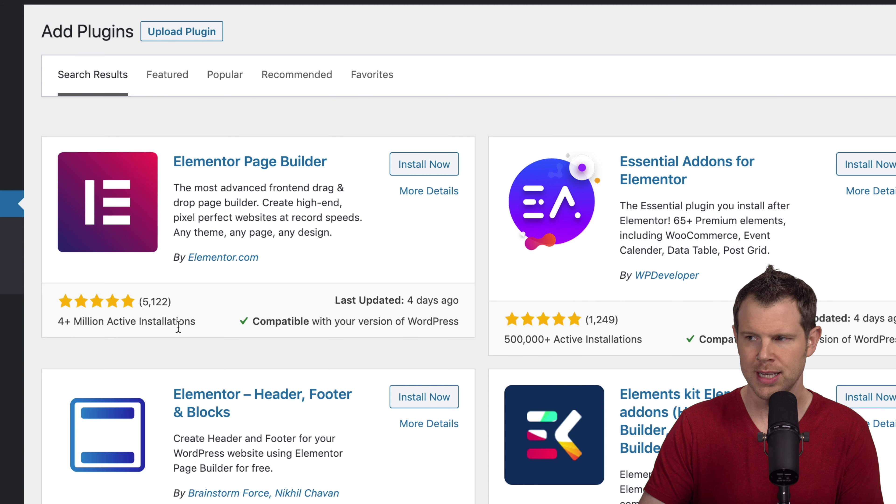
{"action": "left_click", "coordinate": [439, 166]}
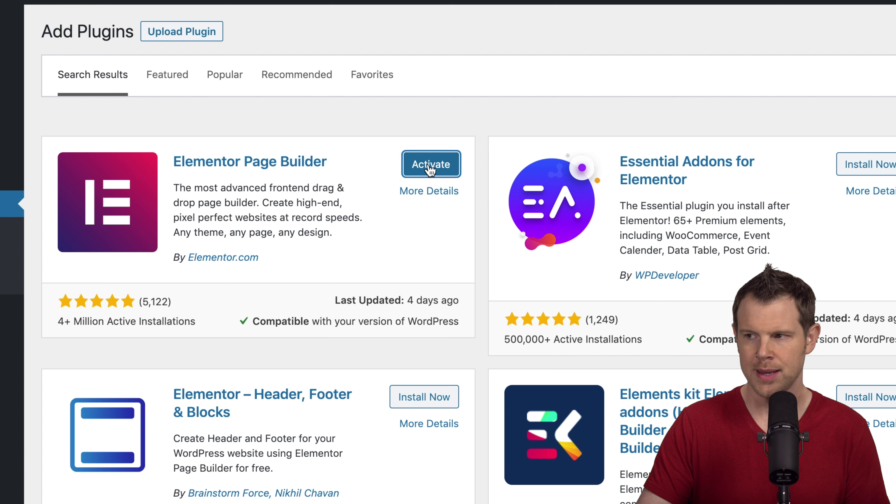
Activate Elementor, dismiss its welcome screen, and go to Pages > Add New.
{"action": "left_click", "coordinate": [430, 166]}
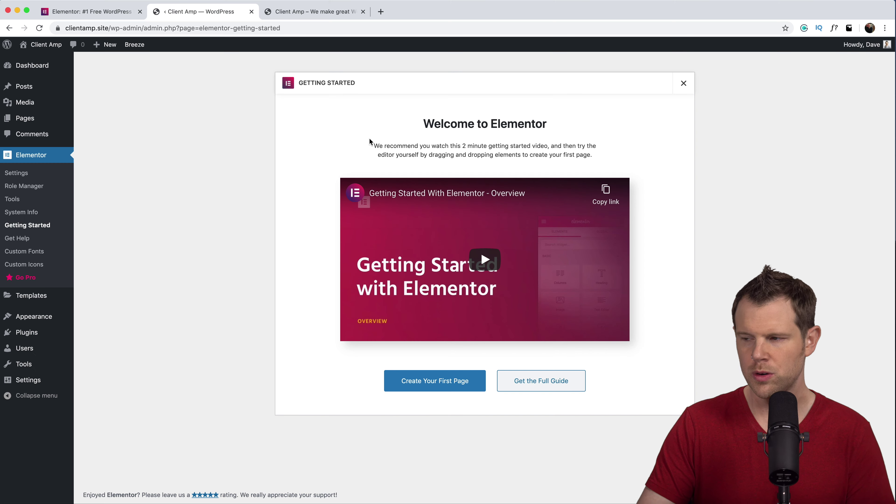
{"action": "left_click", "coordinate": [683, 84]}
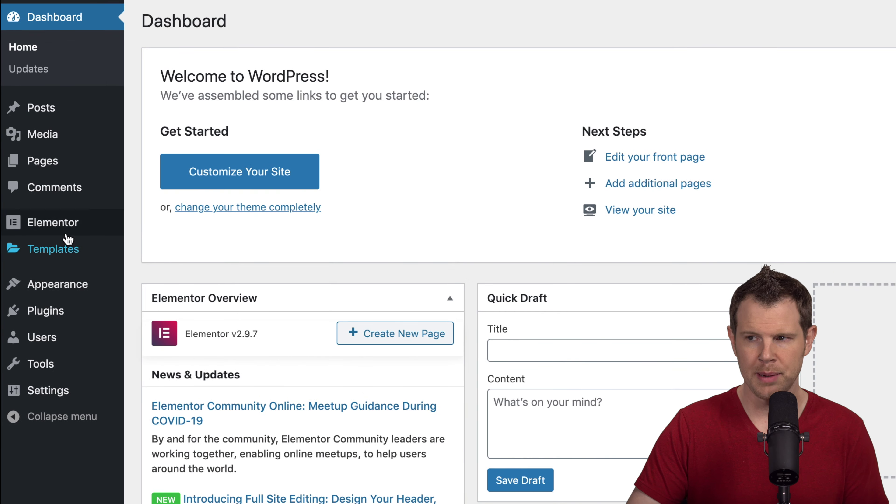
{"action": "mouse_move", "coordinate": [8, 193]}
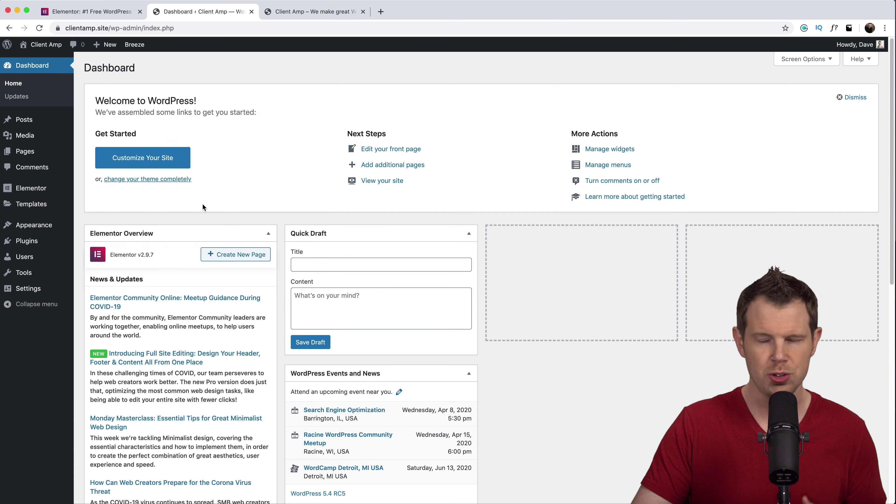
{"action": "mouse_move", "coordinate": [38, 125]}
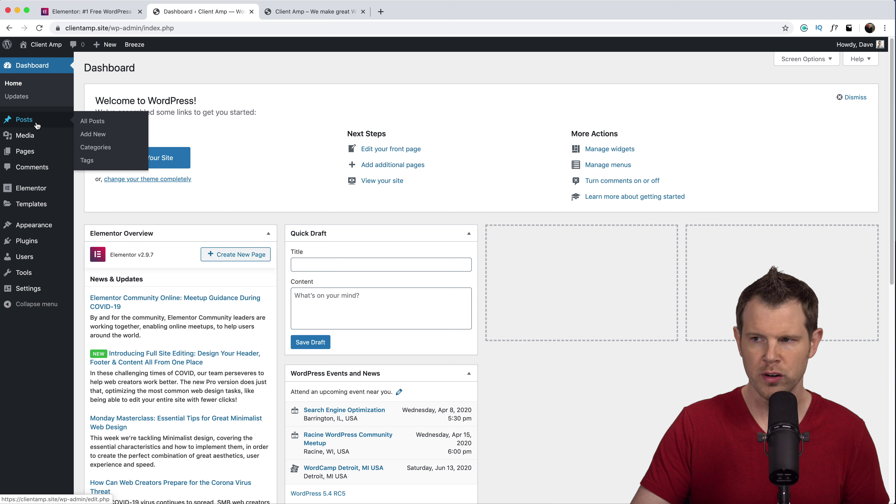
{"action": "mouse_move", "coordinate": [36, 152]}
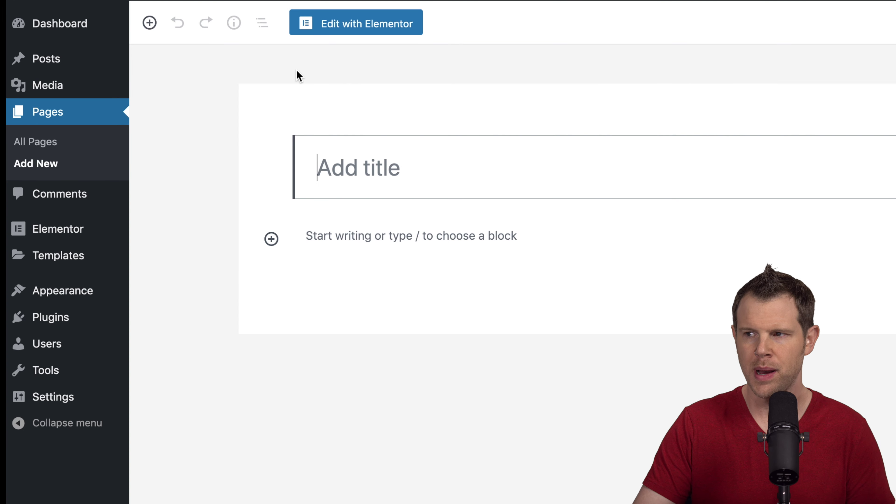
Open the new page in Elementor and drop a Heading widget into the empty section.
{"action": "left_click", "coordinate": [345, 28]}
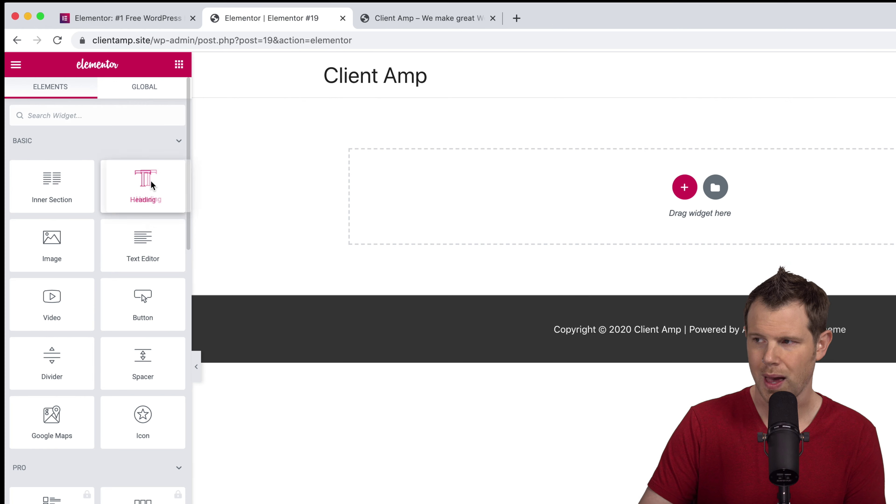
{"action": "left_click_drag", "start_coordinate": [103, 132], "coordinate": [366, 114]}
{"action": "left_click_drag", "start_coordinate": [497, 156], "coordinate": [500, 155]}
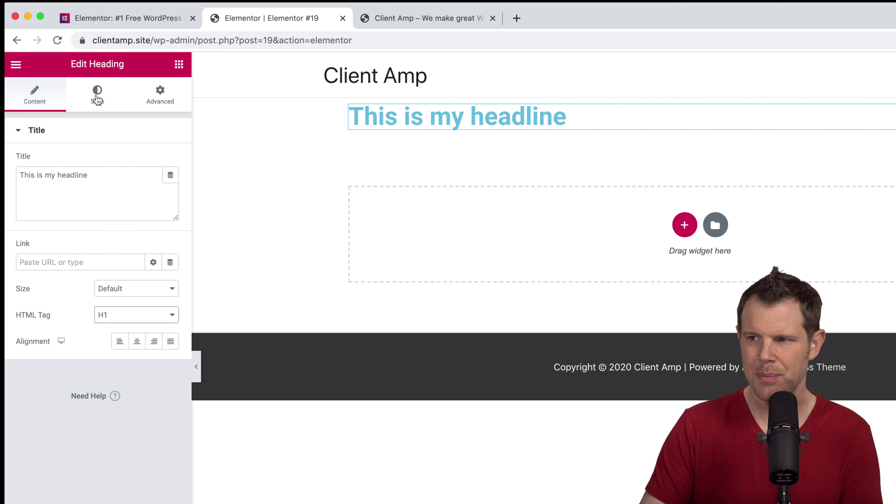
Colour the headline text bright red.
{"action": "left_click", "coordinate": [93, 92]}
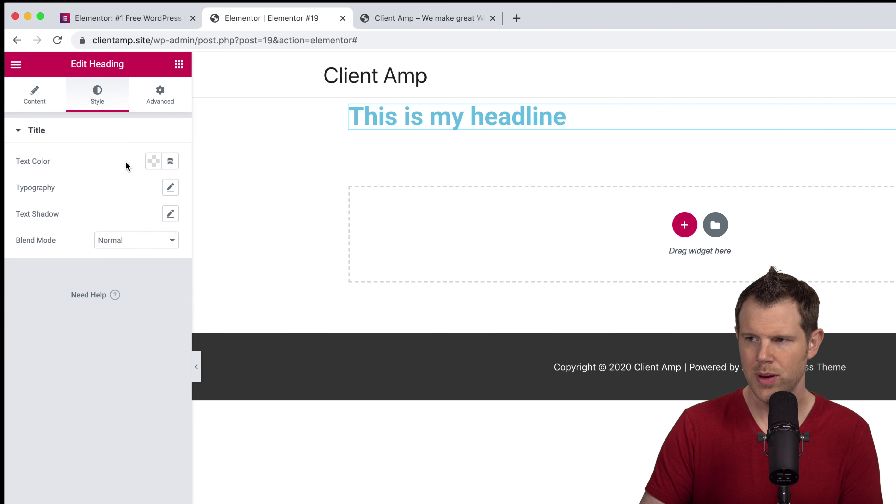
{"action": "left_click", "coordinate": [154, 162]}
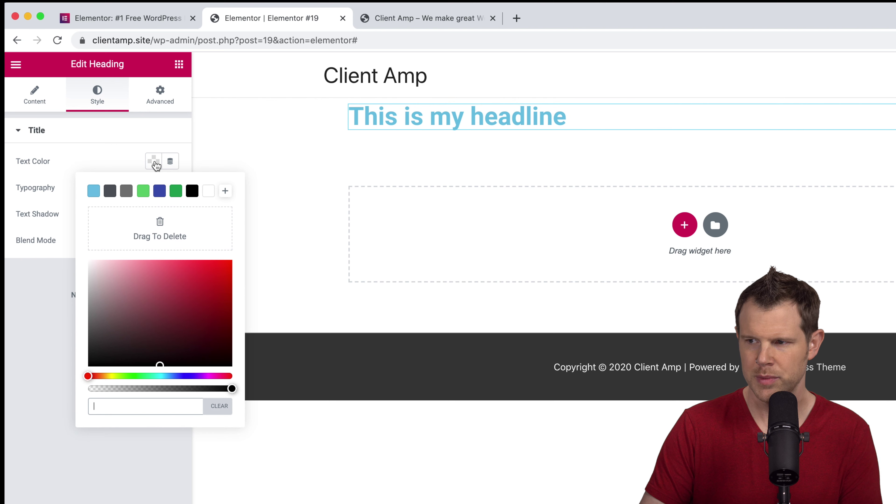
{"action": "left_click", "coordinate": [201, 276]}
{"action": "left_click_drag", "start_coordinate": [201, 275], "coordinate": [220, 265]}
{"action": "left_click", "coordinate": [168, 191]}
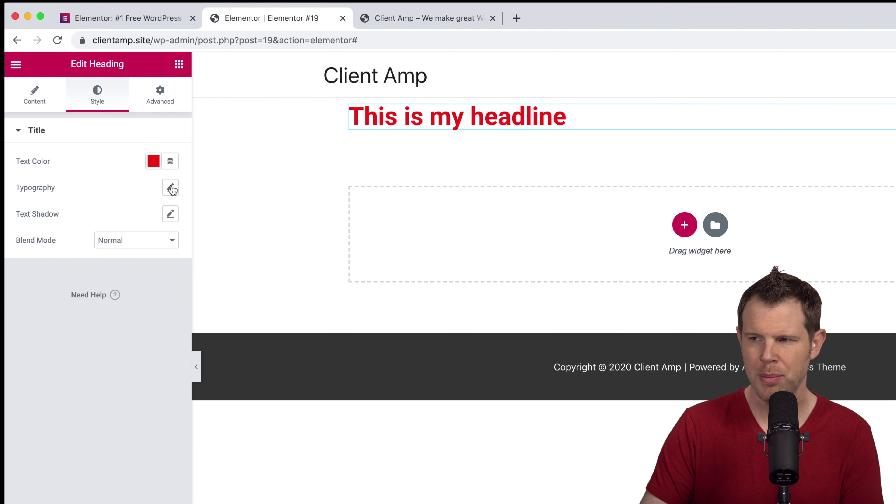
Set the headline typography to the Bellefair font at size 29.
{"action": "left_click", "coordinate": [177, 188]}
{"action": "left_click", "coordinate": [115, 229]}
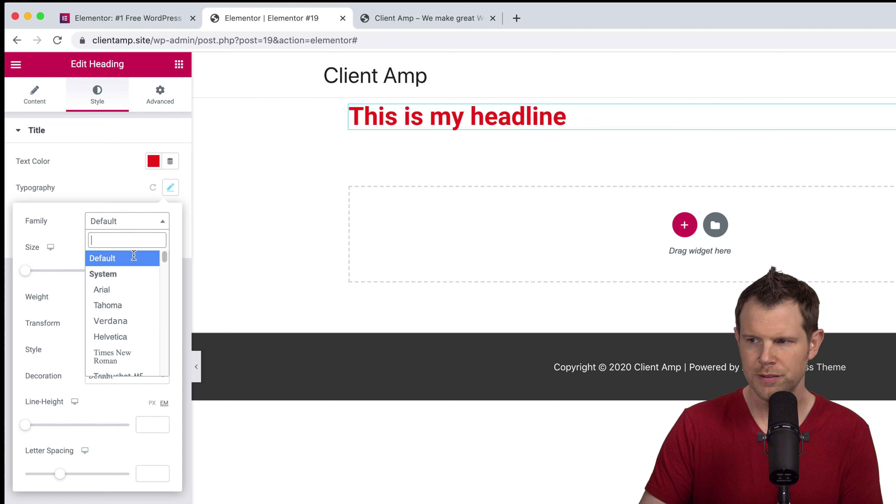
{"action": "left_click_drag", "start_coordinate": [164, 260], "coordinate": [165, 282]}
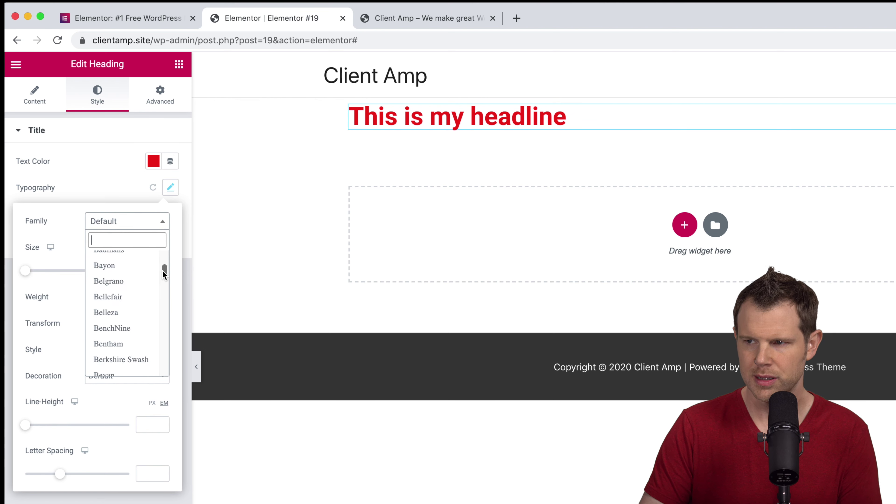
{"action": "left_click", "coordinate": [106, 284]}
{"action": "left_click_drag", "start_coordinate": [25, 271], "coordinate": [77, 276]}
{"action": "left_click", "coordinate": [179, 64]}
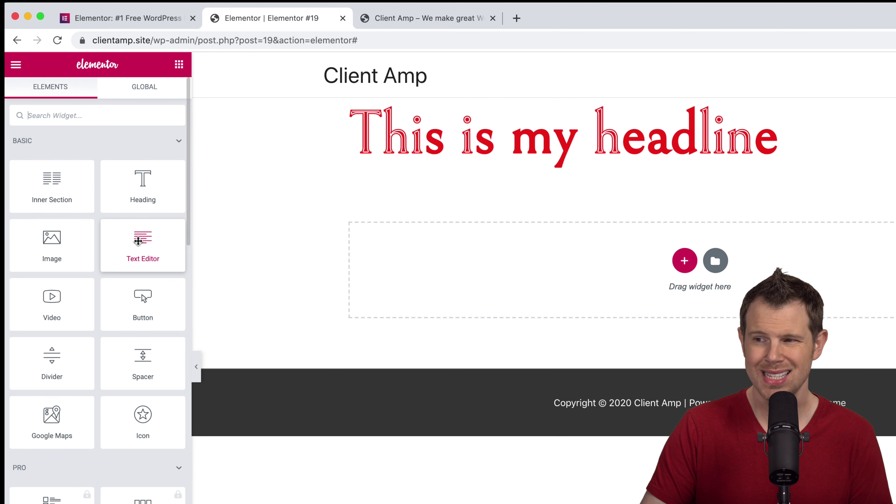
Add a Text Editor widget below the headline and double its lorem ipsum paragraph.
{"action": "left_click_drag", "start_coordinate": [142, 237], "coordinate": [411, 160]}
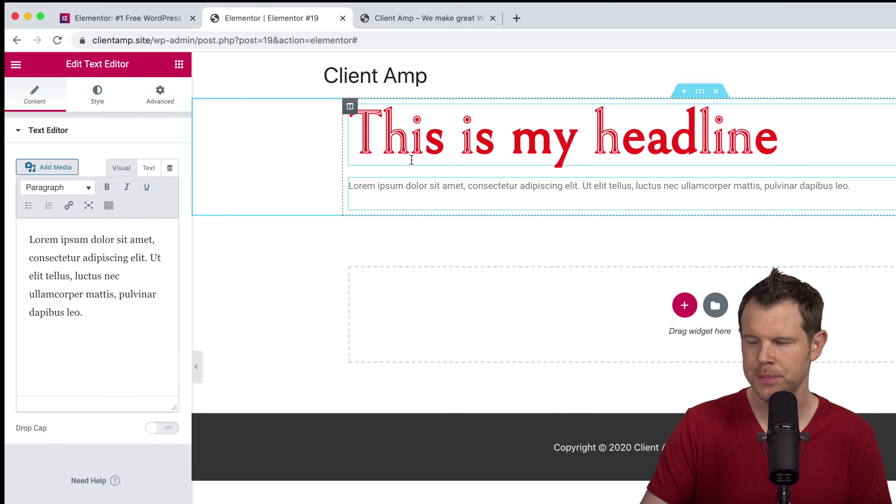
{"action": "left_click_drag", "start_coordinate": [92, 320], "coordinate": [20, 236]}
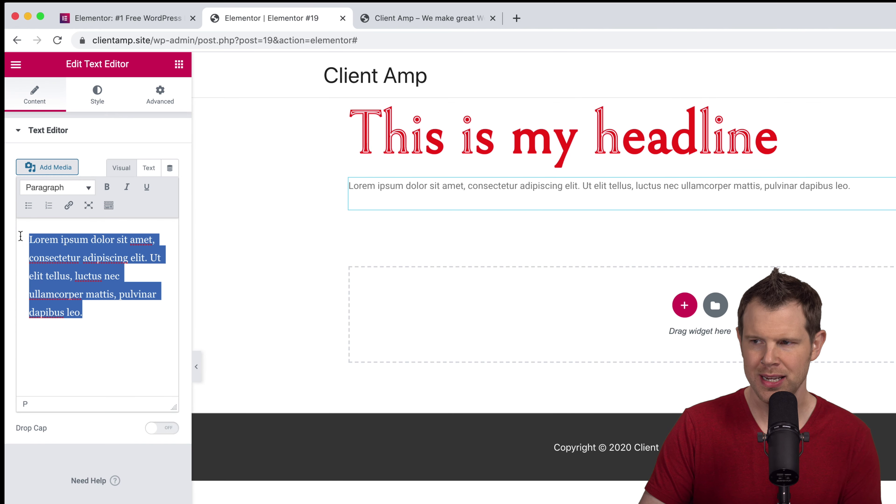
{"action": "left_click", "coordinate": [100, 312]}
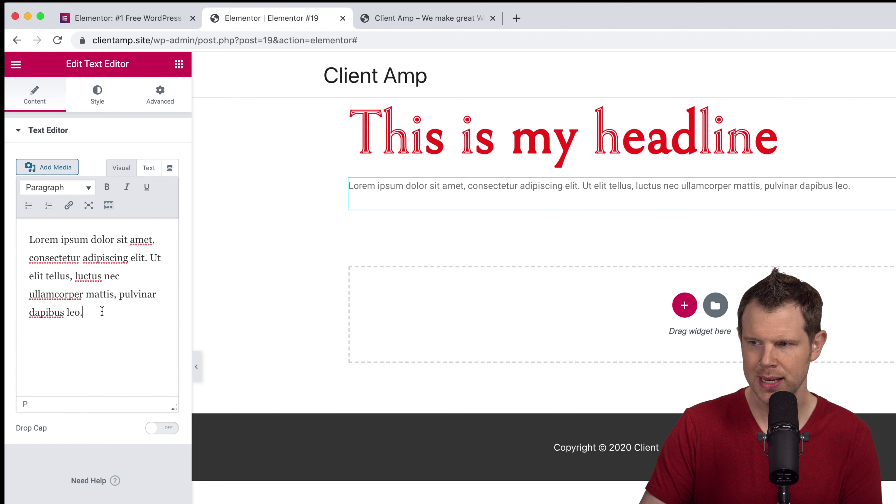
{"action": "key", "text": "ctrl+v"}
{"action": "key", "text": "ctrl+v"}
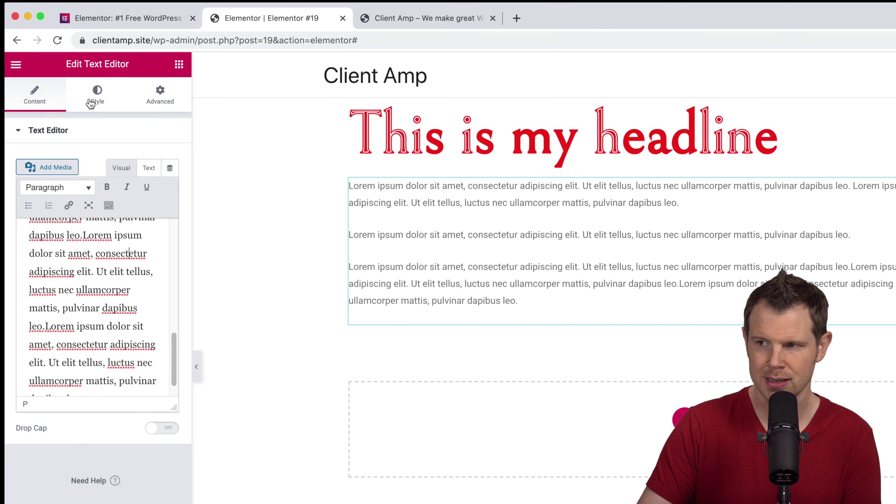
Left-align the paragraphs and make their text black.
{"action": "left_click", "coordinate": [97, 94]}
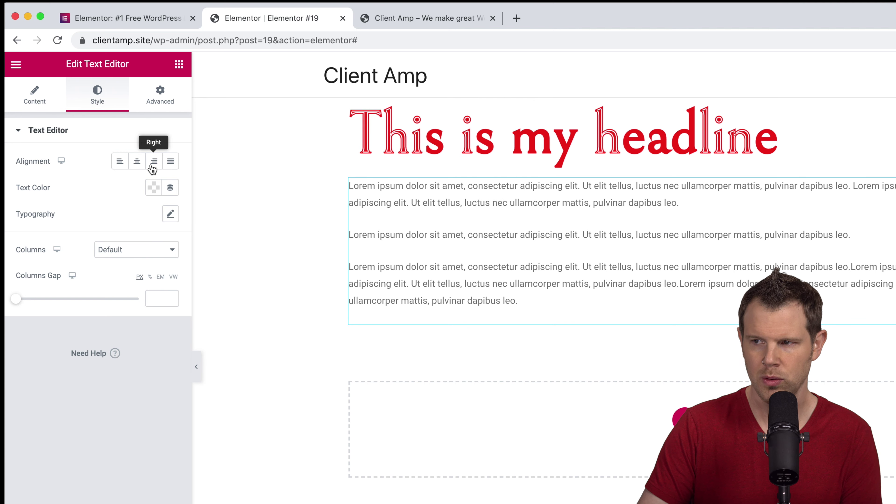
{"action": "left_click", "coordinate": [169, 170]}
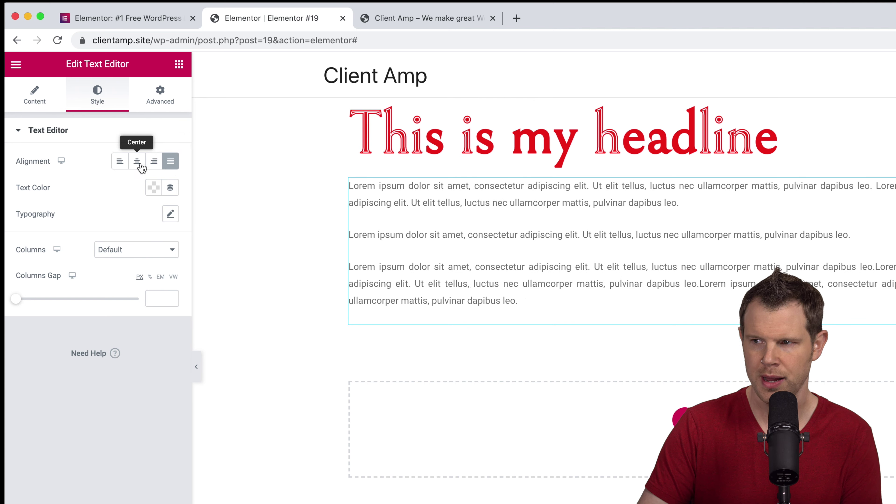
{"action": "left_click", "coordinate": [120, 161]}
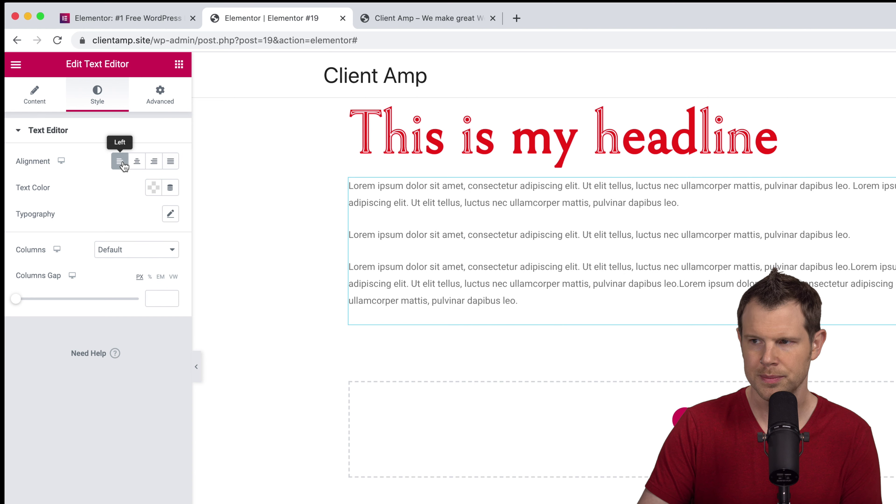
{"action": "left_click", "coordinate": [154, 187]}
{"action": "left_click_drag", "start_coordinate": [132, 238], "coordinate": [83, 340]}
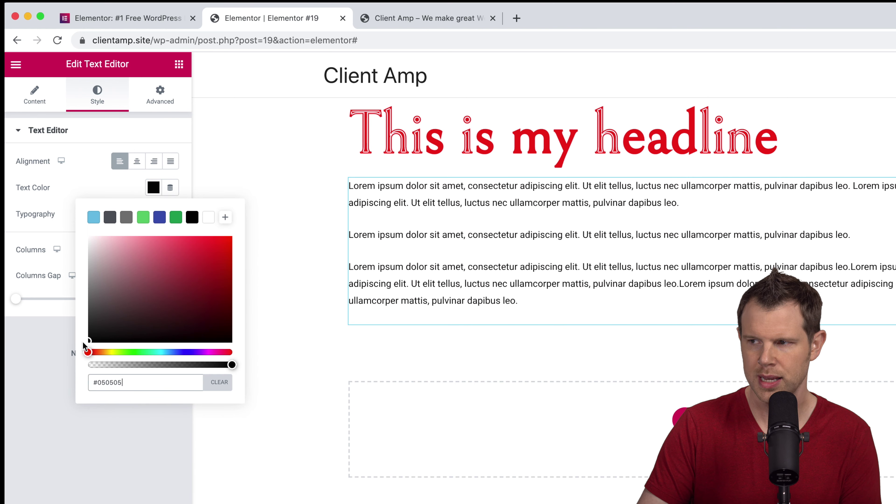
{"action": "left_click", "coordinate": [64, 354]}
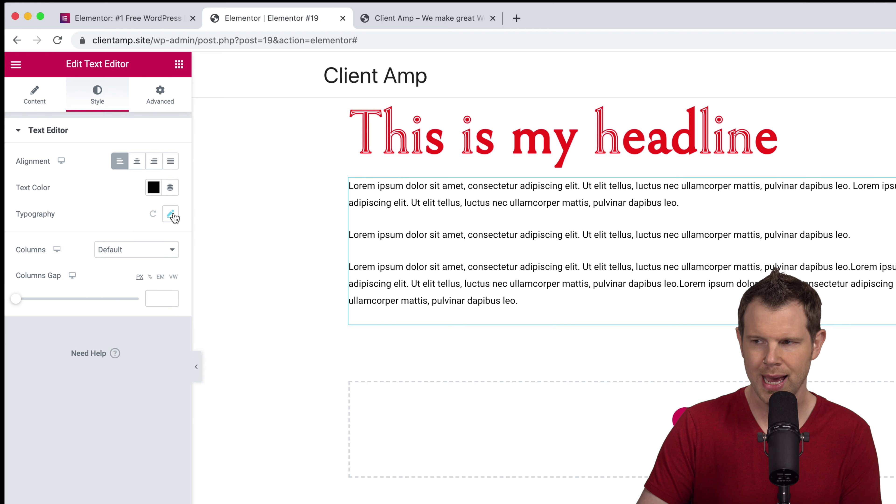
Set the paragraph typography to Montserrat at size 18.
{"action": "left_click", "coordinate": [172, 215]}
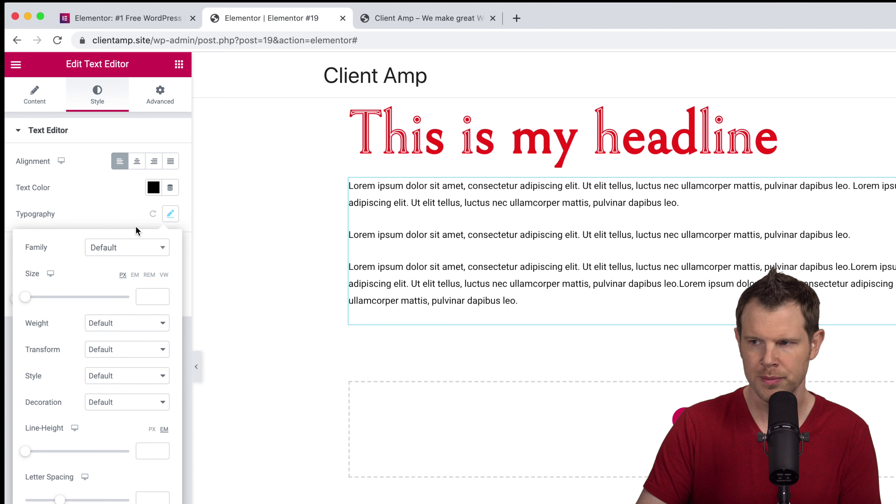
{"action": "left_click", "coordinate": [137, 248]}
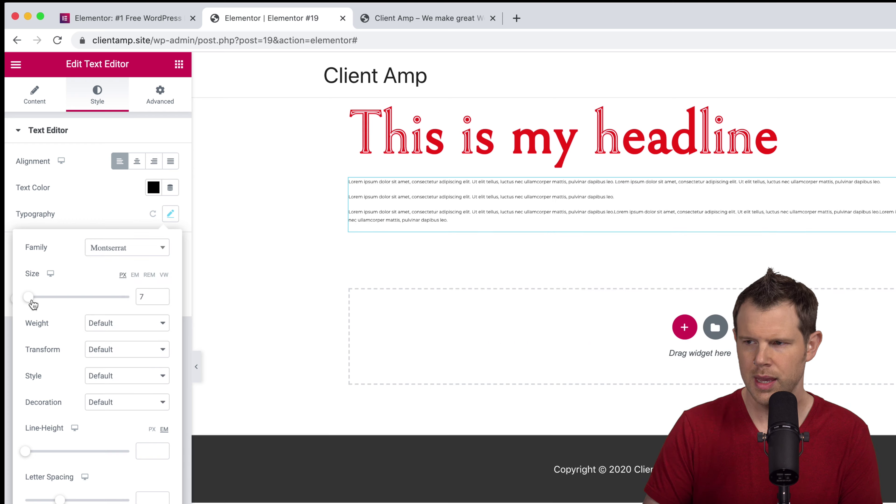
{"action": "left_click_drag", "start_coordinate": [32, 305], "coordinate": [37, 302]}
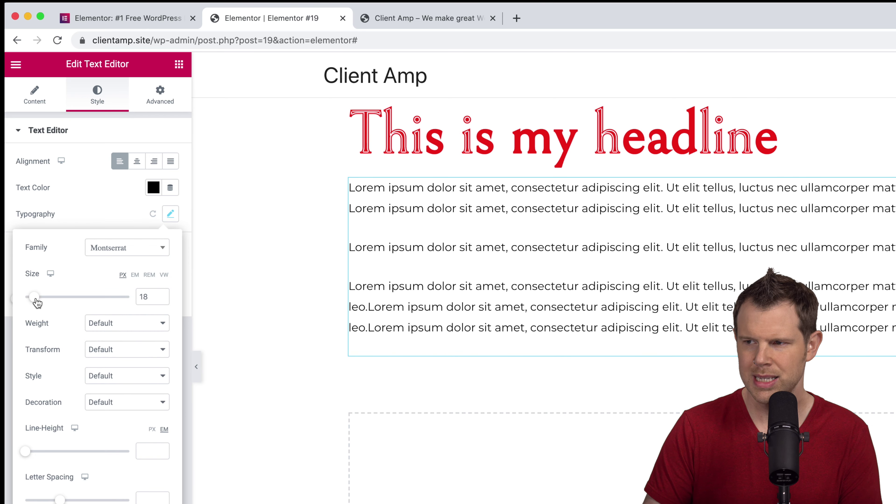
{"action": "left_click", "coordinate": [179, 64]}
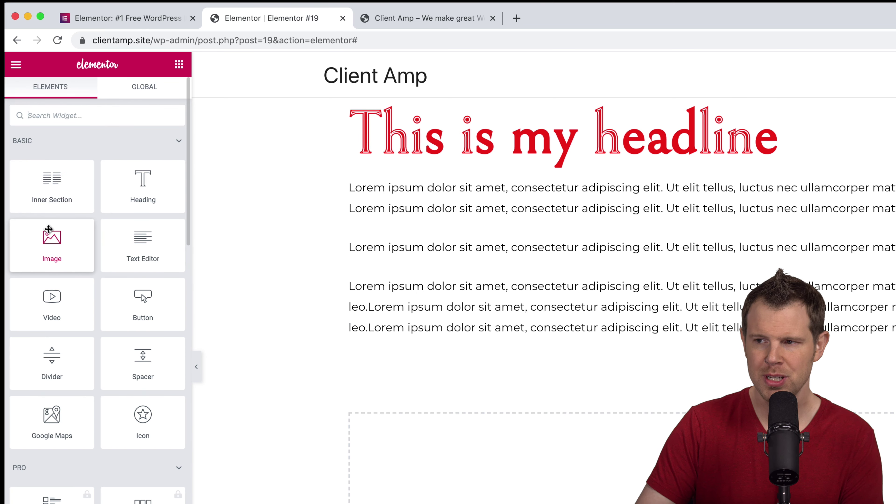
Place an Image widget below the paragraphs showing the hip x-ray at Medium 300 x 300.
{"action": "left_click_drag", "start_coordinate": [47, 246], "coordinate": [470, 320]}
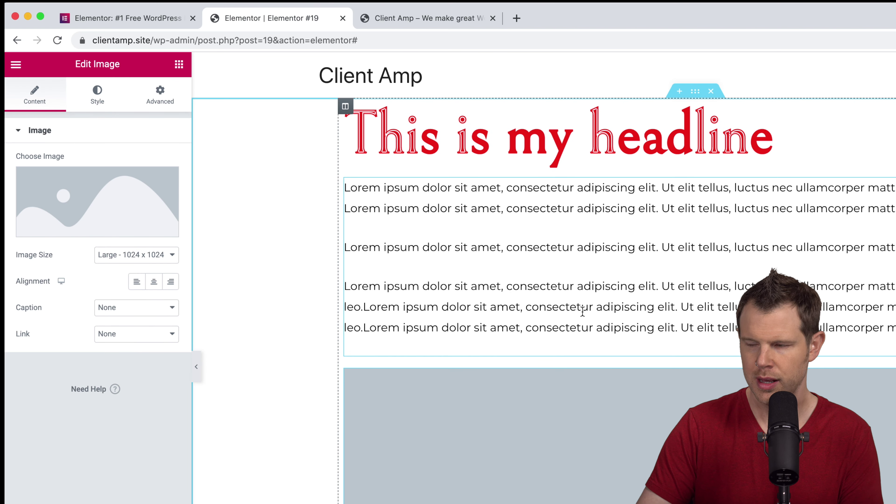
{"action": "scroll", "coordinate": [582, 313], "scroll_direction": "down", "scroll_amount": 5}
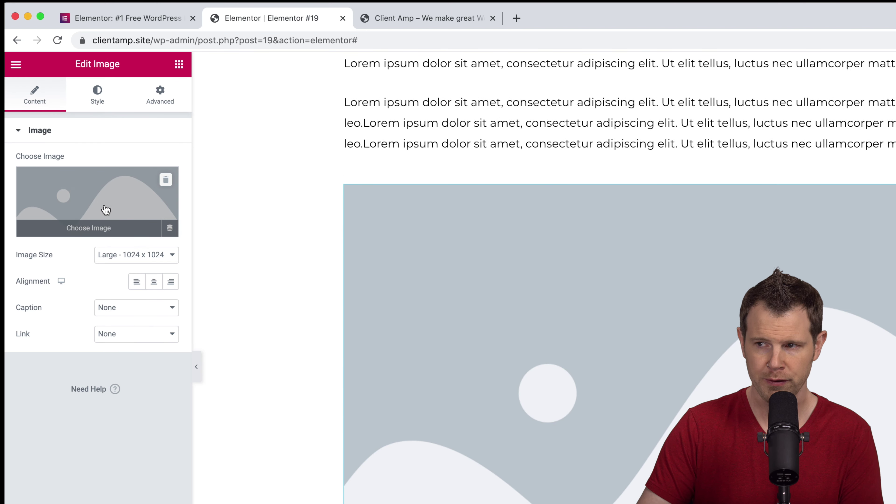
{"action": "left_click", "coordinate": [95, 206]}
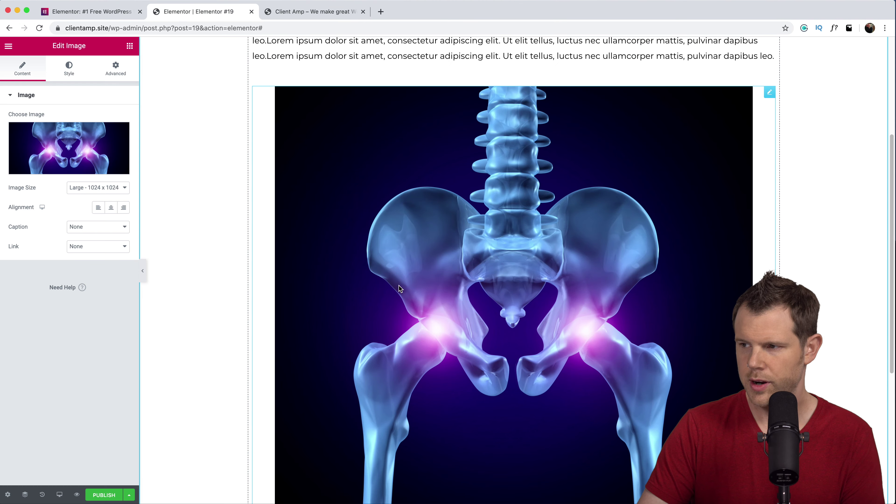
{"action": "scroll", "coordinate": [400, 289], "scroll_direction": "down", "scroll_amount": 3}
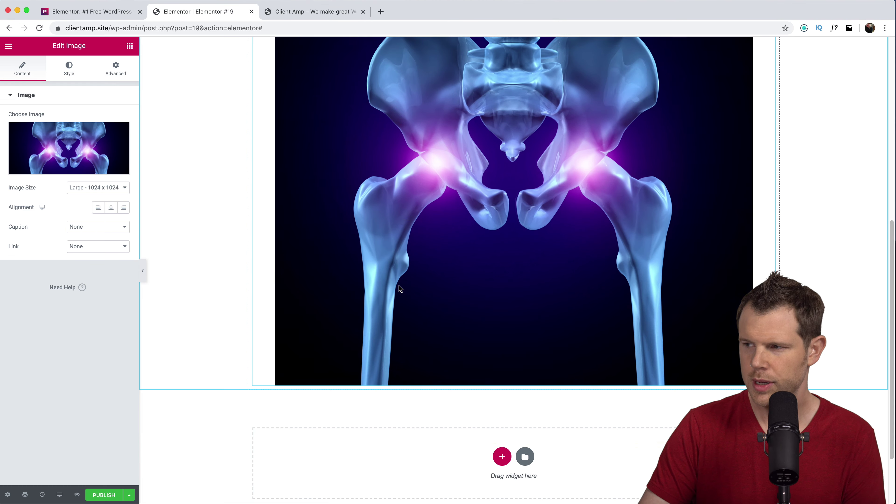
{"action": "scroll", "coordinate": [399, 286], "scroll_direction": "up", "scroll_amount": 5}
{"action": "left_click", "coordinate": [98, 188]}
{"action": "left_click", "coordinate": [94, 171]}
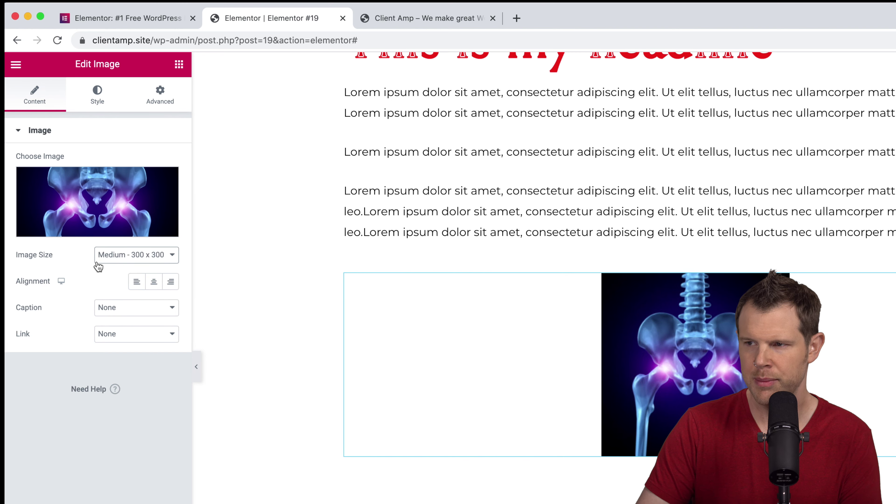
Set the x-ray image width to about 30.
{"action": "left_click", "coordinate": [95, 98]}
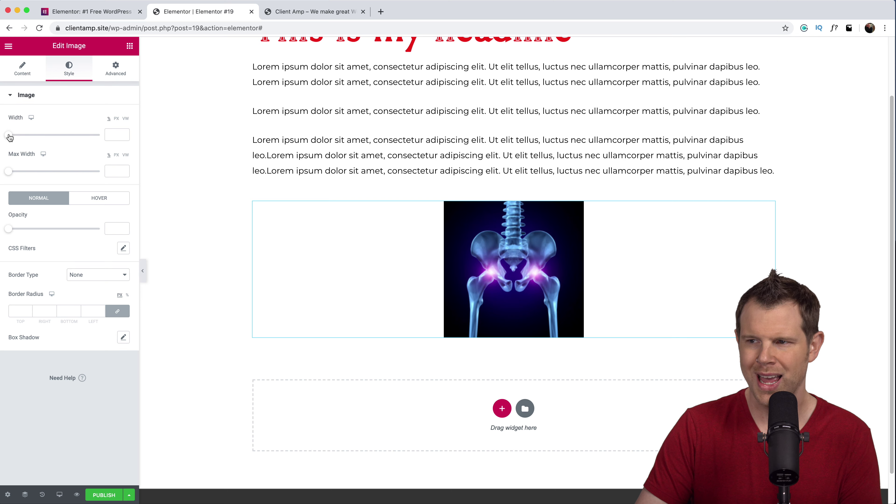
{"action": "left_click_drag", "start_coordinate": [9, 136], "coordinate": [32, 136]}
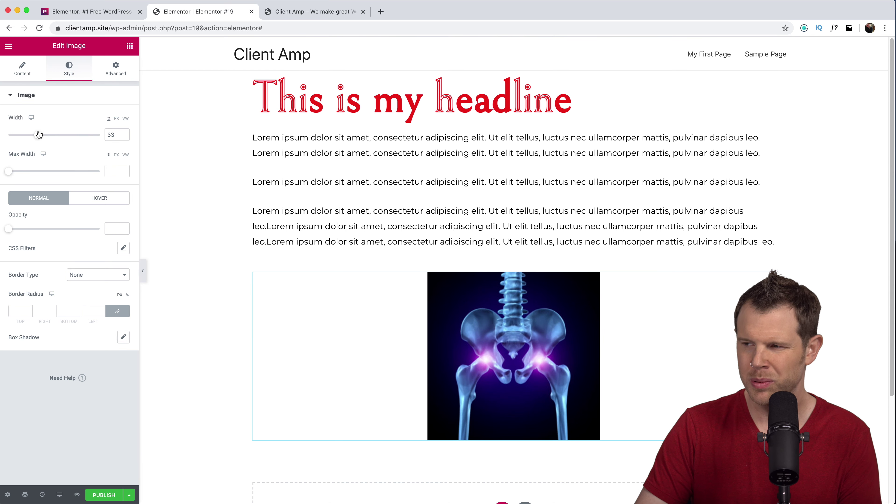
{"action": "mouse_move", "coordinate": [39, 134]}
{"action": "left_mouse_down"}
{"action": "mouse_move", "coordinate": [48, 134]}
{"action": "mouse_move", "coordinate": [36, 137]}
{"action": "left_mouse_up"}
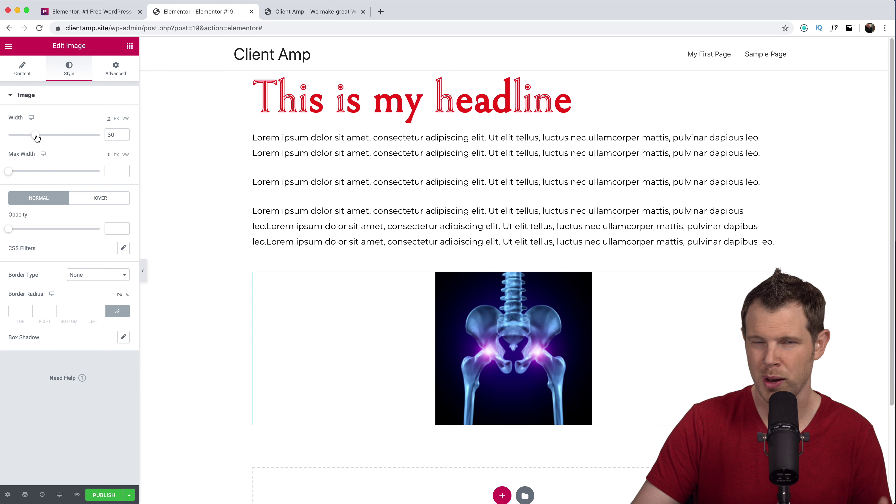
Give the image a solid magenta border with 90 corner radius and publish the page.
{"action": "left_click", "coordinate": [77, 277]}
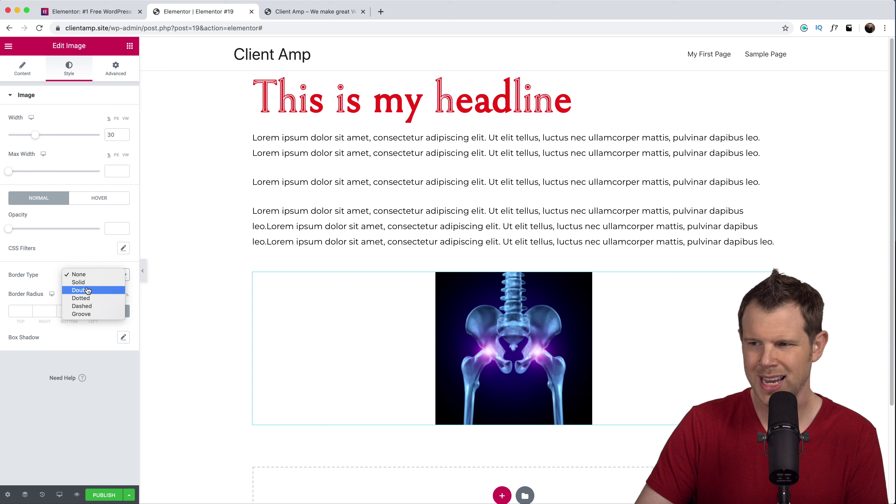
{"action": "left_click", "coordinate": [79, 282]}
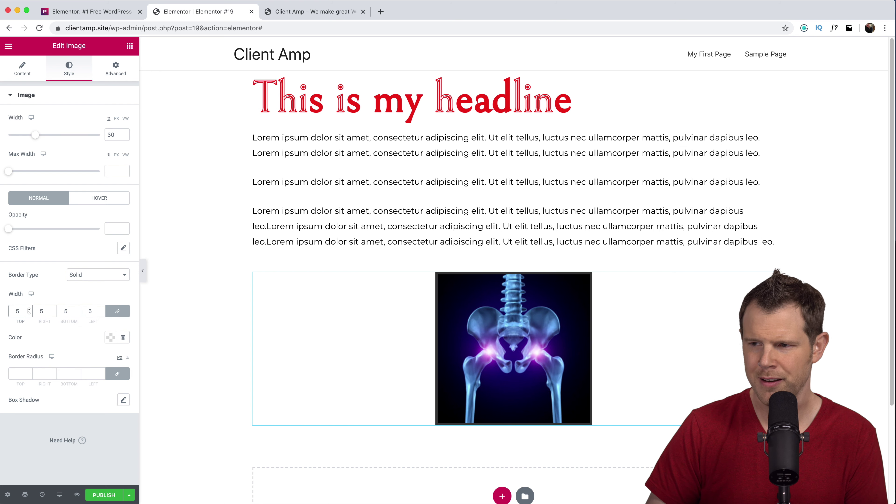
{"action": "left_click", "coordinate": [110, 337]}
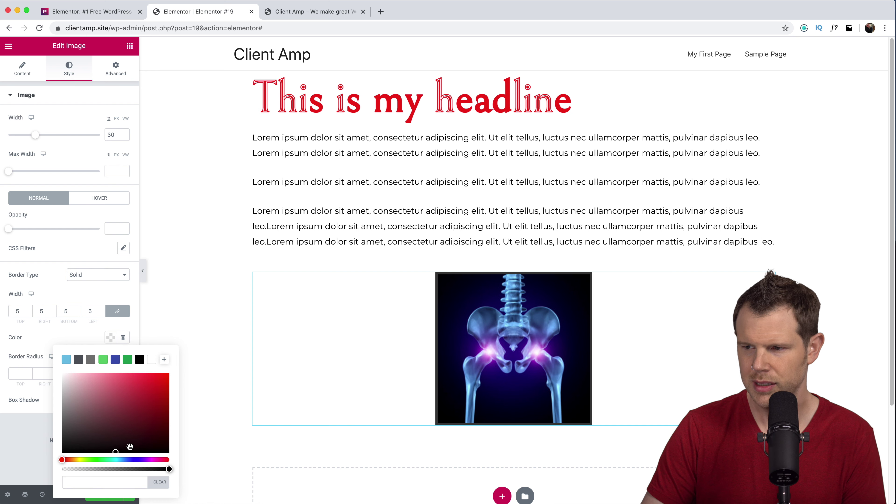
{"action": "left_click", "coordinate": [151, 460]}
{"action": "left_click", "coordinate": [166, 376]}
{"action": "left_click", "coordinate": [57, 358]}
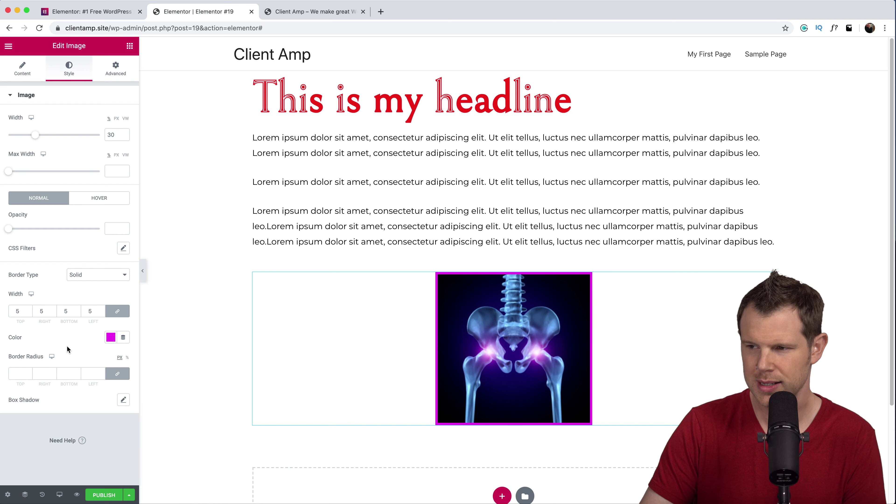
{"action": "left_click", "coordinate": [18, 374]}
{"action": "type", "text": "90"}
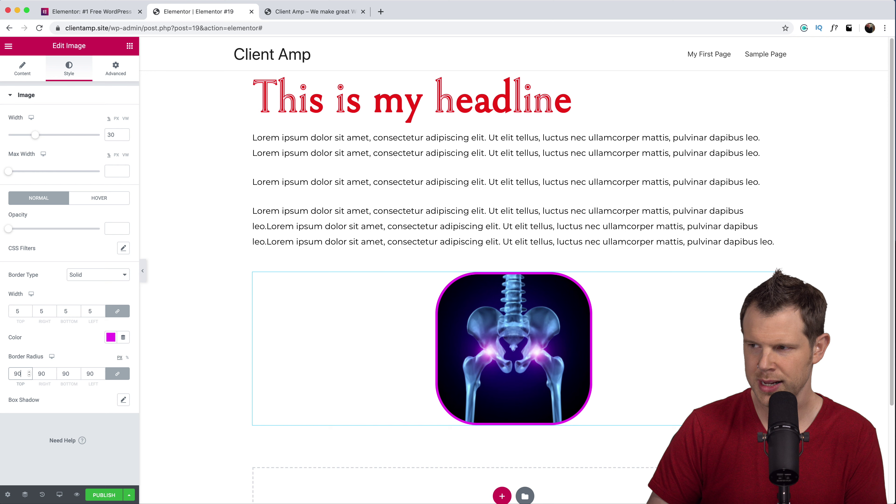
{"action": "left_click", "coordinate": [100, 495]}
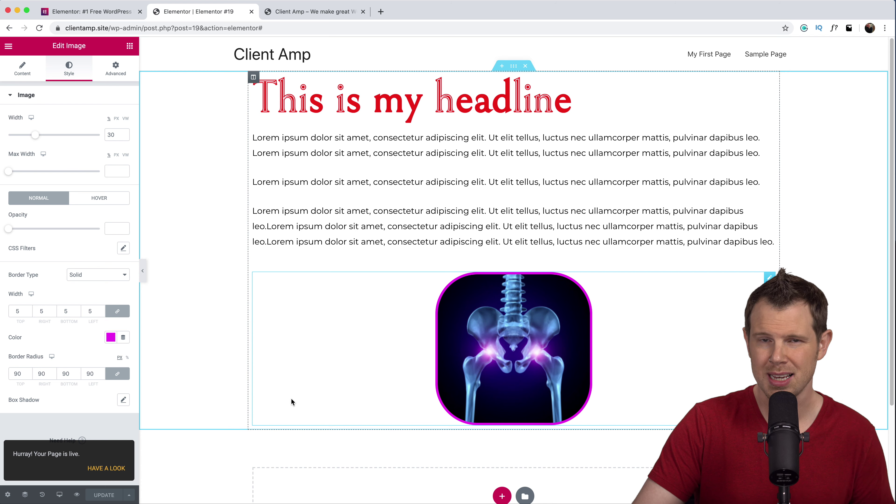
View the live Elementor #19 page, visit the Client Amp home page, then return.
{"action": "left_click", "coordinate": [117, 469]}
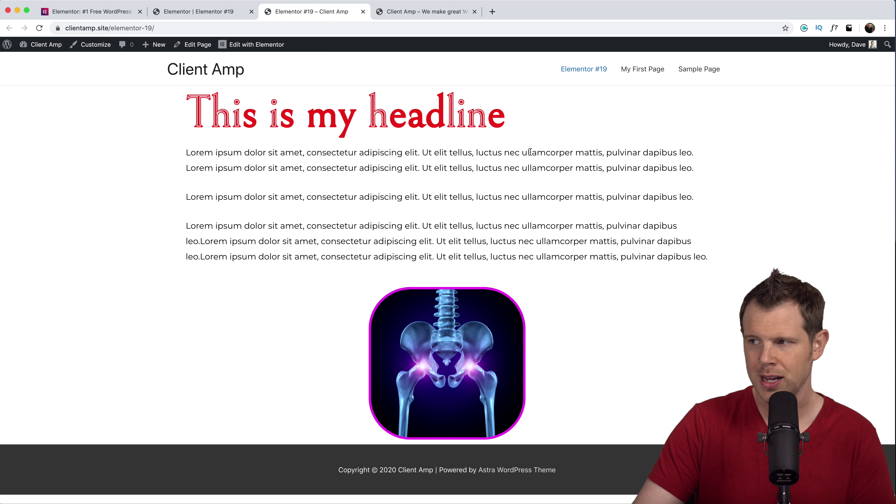
{"action": "left_click", "coordinate": [190, 68]}
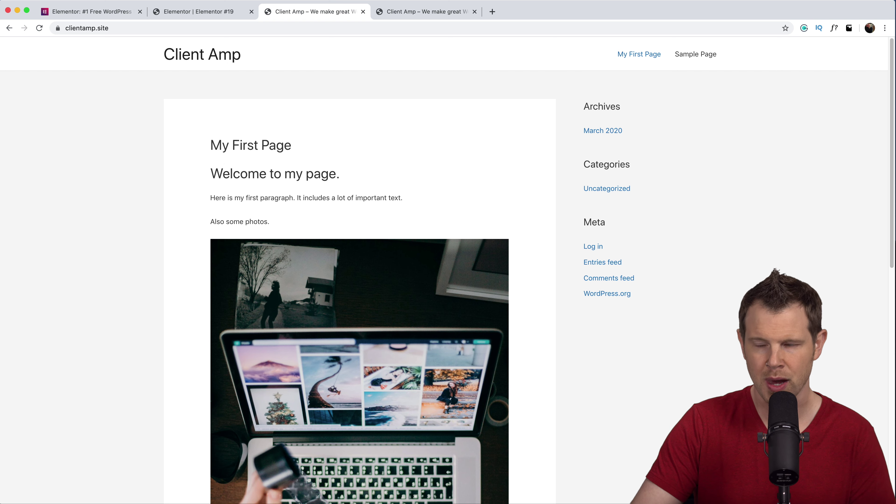
{"action": "left_click", "coordinate": [9, 29]}
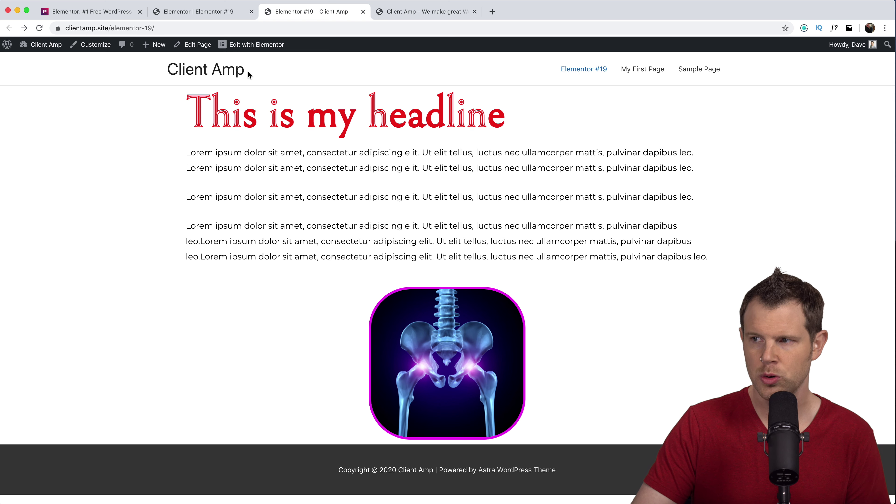
Reopen the page in Elementor and add a green 'Click here' Button widget below the paragraphs.
{"action": "left_click", "coordinate": [243, 50]}
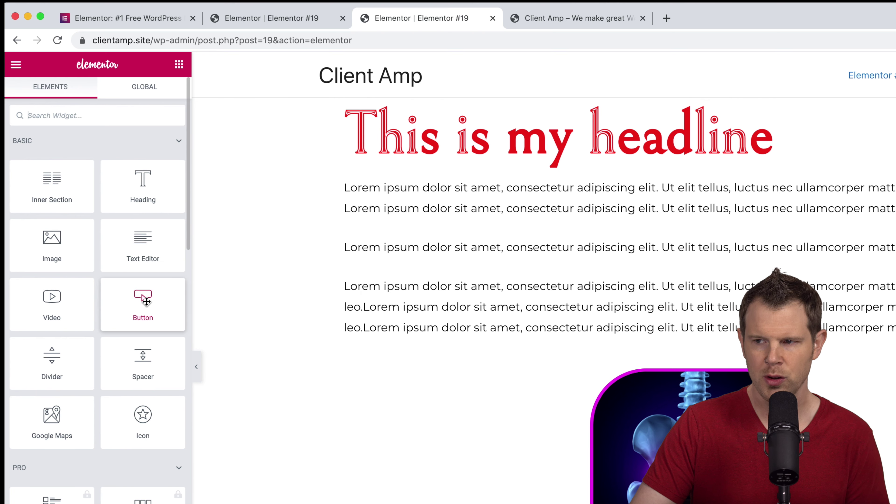
{"action": "left_click_drag", "start_coordinate": [143, 299], "coordinate": [614, 338]}
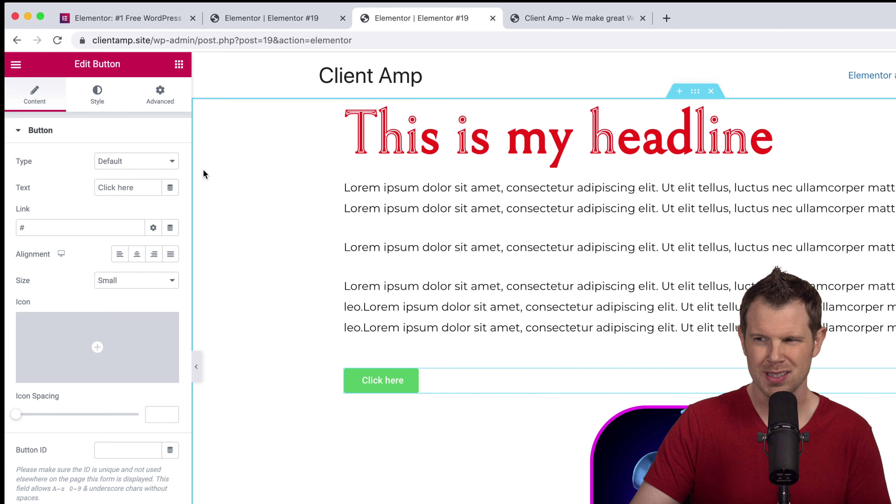
{"action": "left_click", "coordinate": [94, 93]}
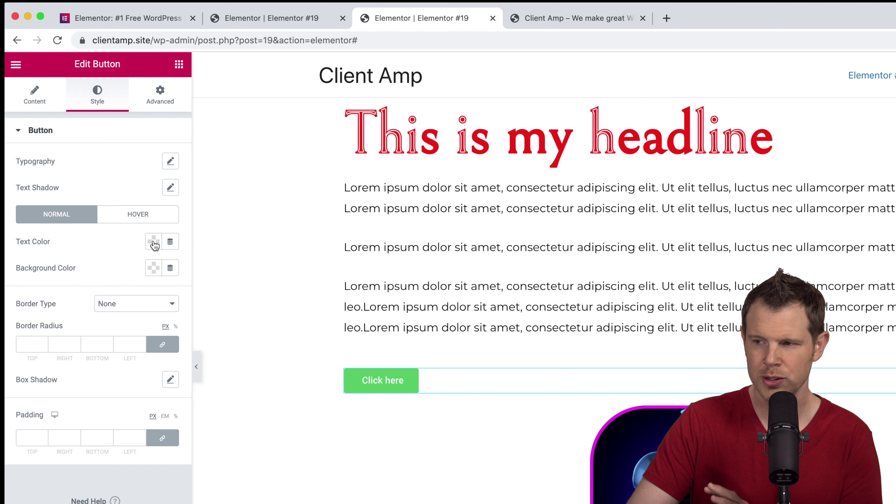
{"action": "left_click", "coordinate": [34, 94]}
{"action": "left_click", "coordinate": [16, 64]}
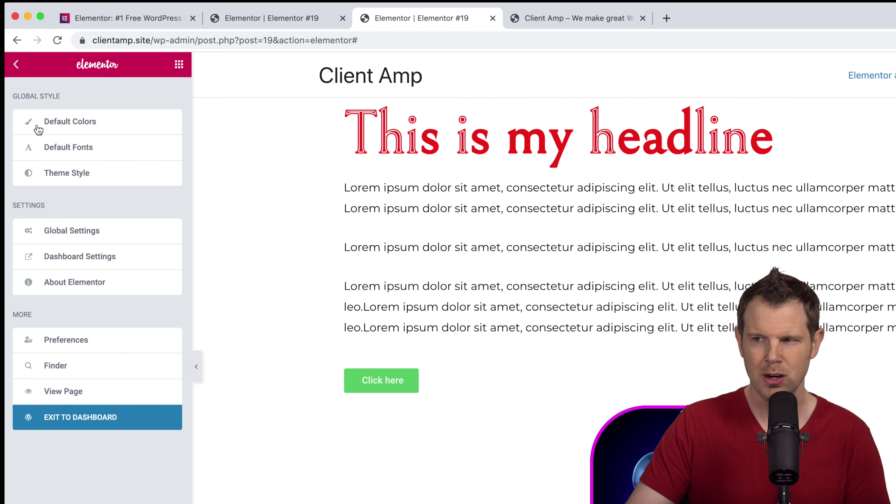
{"action": "left_click", "coordinate": [16, 64]}
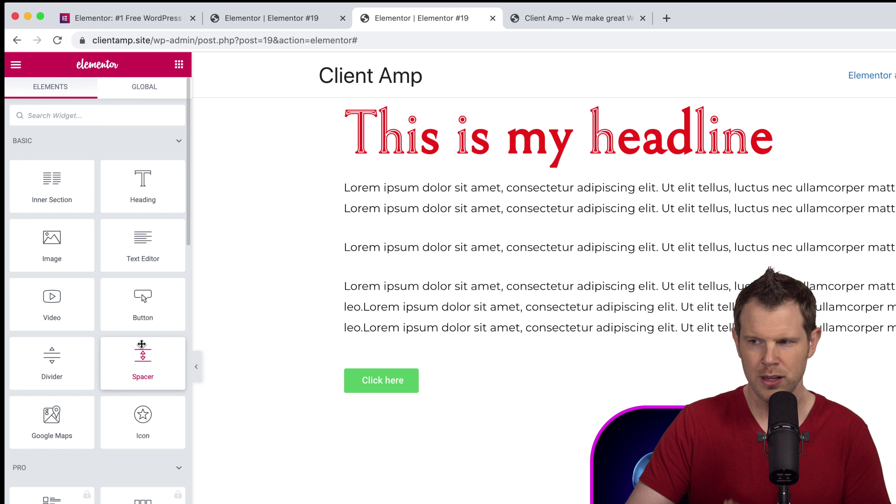
{"action": "scroll", "coordinate": [137, 402], "scroll_direction": "down", "scroll_amount": 3}
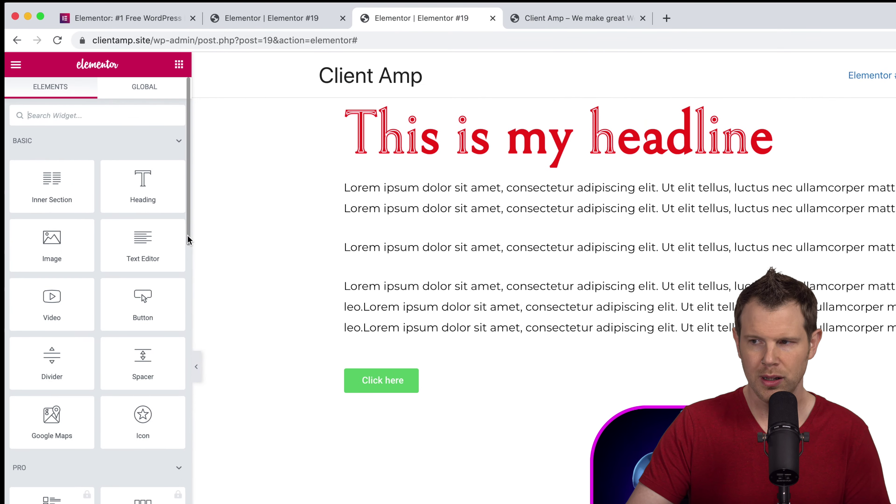
{"action": "left_click_drag", "start_coordinate": [188, 234], "coordinate": [168, 340]}
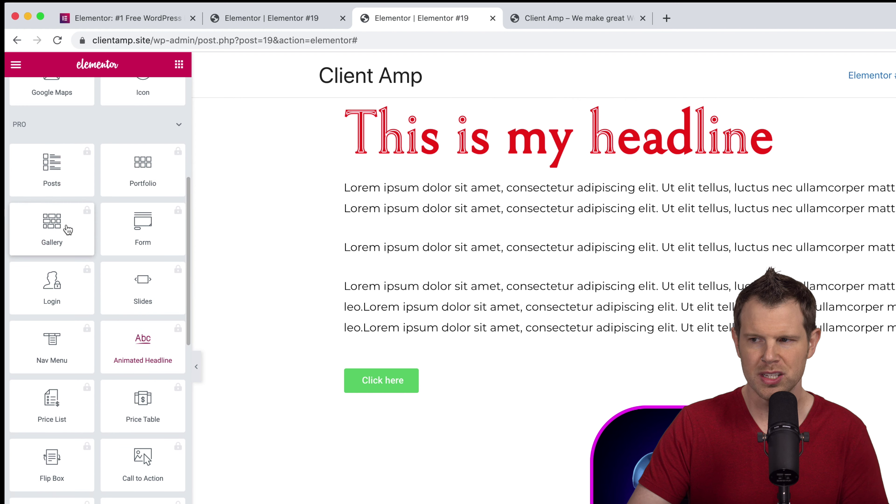
{"action": "scroll", "coordinate": [126, 371], "scroll_direction": "down", "scroll_amount": 1}
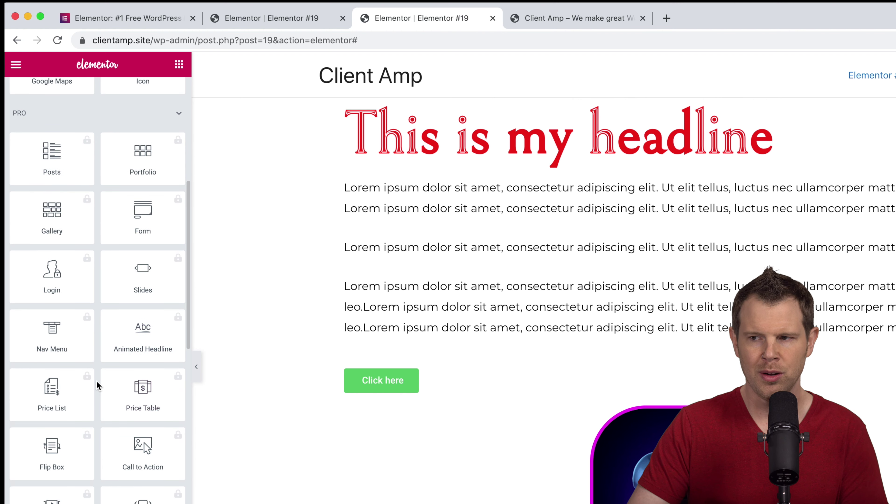
{"action": "scroll", "coordinate": [88, 384], "scroll_direction": "down", "scroll_amount": 7}
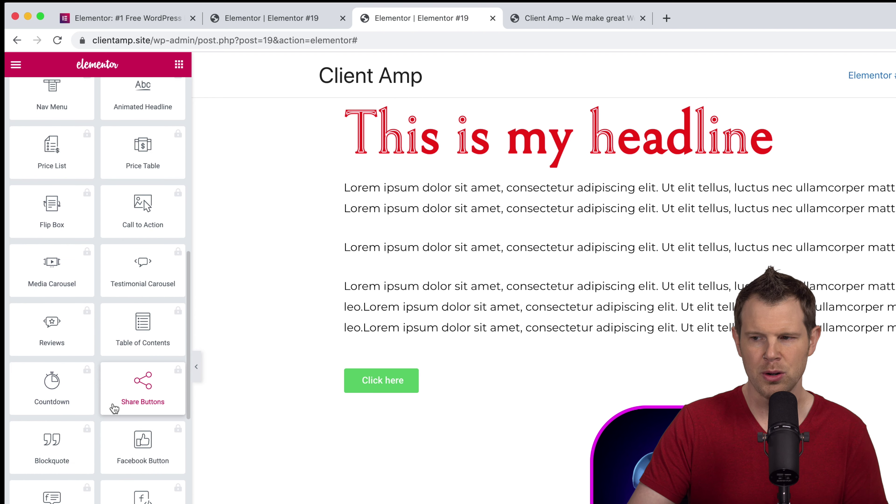
{"action": "scroll", "coordinate": [113, 409], "scroll_direction": "up", "scroll_amount": 4}
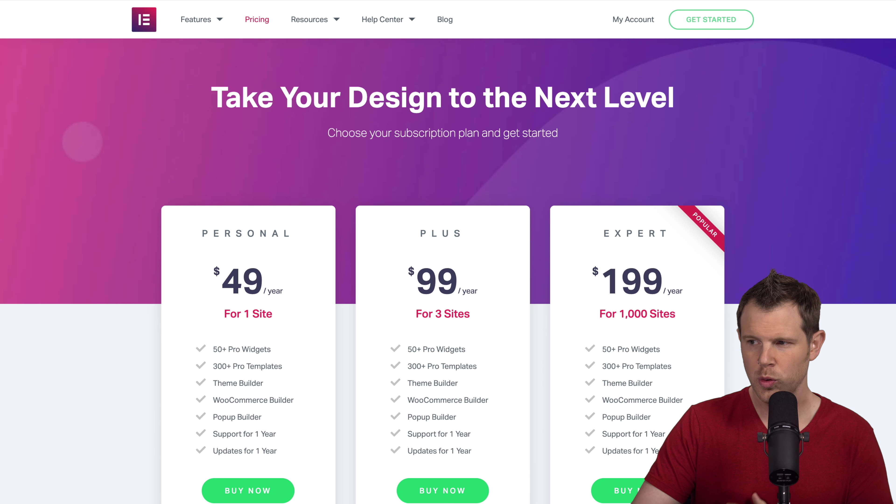
Scroll through the Personal, Plus and Expert plans on the Elementor pricing page.
{"action": "scroll", "coordinate": [448, 271], "scroll_direction": "down", "scroll_amount": 1}
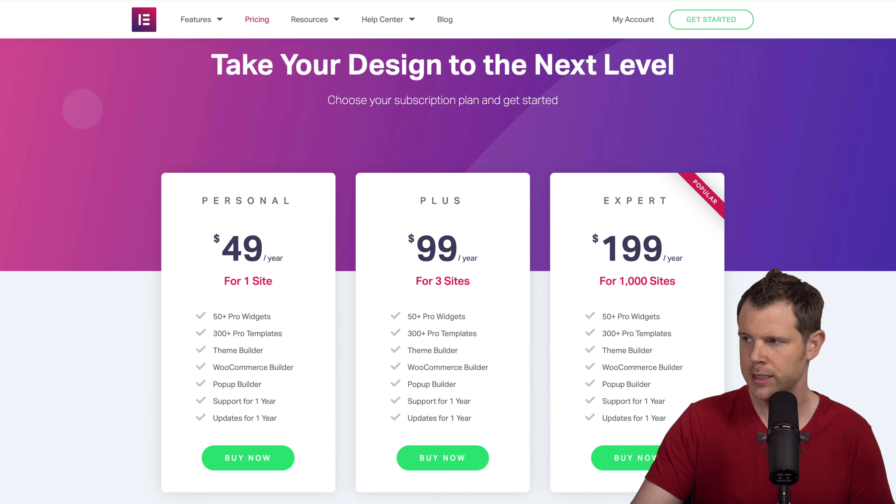
{"action": "scroll", "coordinate": [448, 270], "scroll_direction": "down", "scroll_amount": 1}
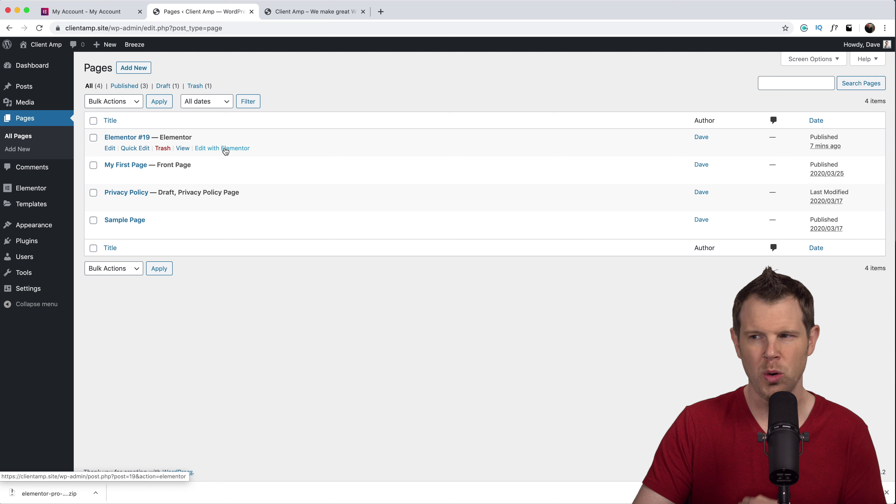
Open Elementor #19 in the editor and scroll the widget panel to the Pro widgets.
{"action": "left_click", "coordinate": [225, 149]}
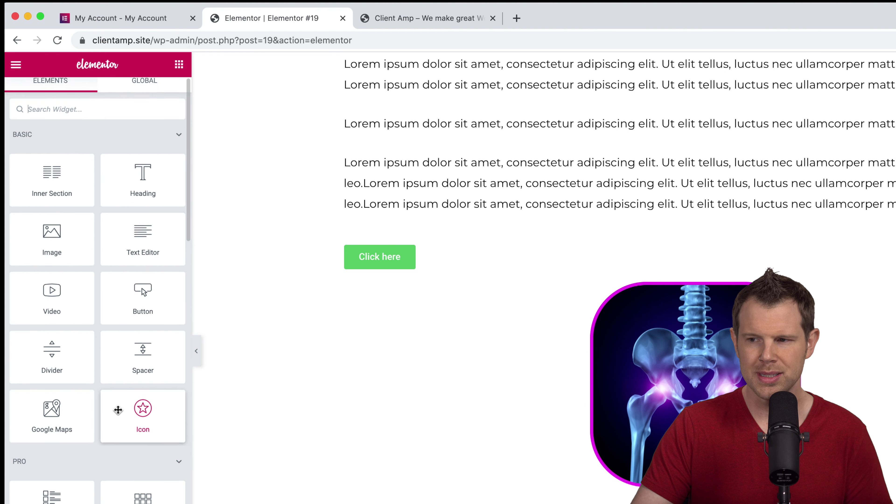
{"action": "scroll", "coordinate": [84, 309], "scroll_direction": "down", "scroll_amount": 2}
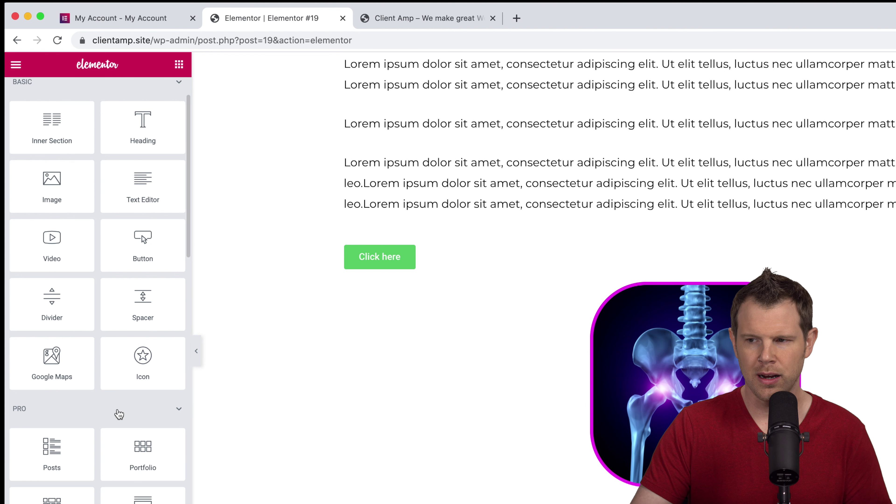
{"action": "scroll", "coordinate": [127, 424], "scroll_direction": "down", "scroll_amount": 1}
{"action": "scroll", "coordinate": [81, 417], "scroll_direction": "down", "scroll_amount": 2}
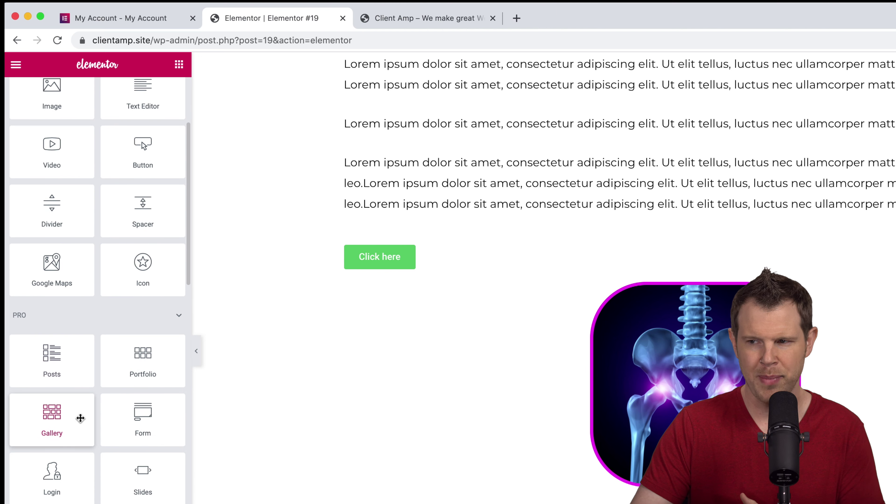
{"action": "scroll", "coordinate": [80, 417], "scroll_direction": "down", "scroll_amount": 2}
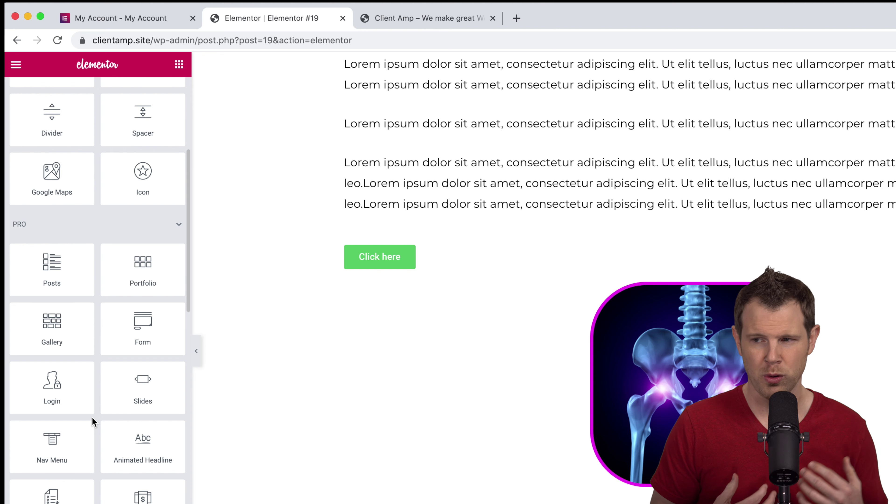
{"action": "scroll", "coordinate": [91, 417], "scroll_direction": "up", "scroll_amount": 5}
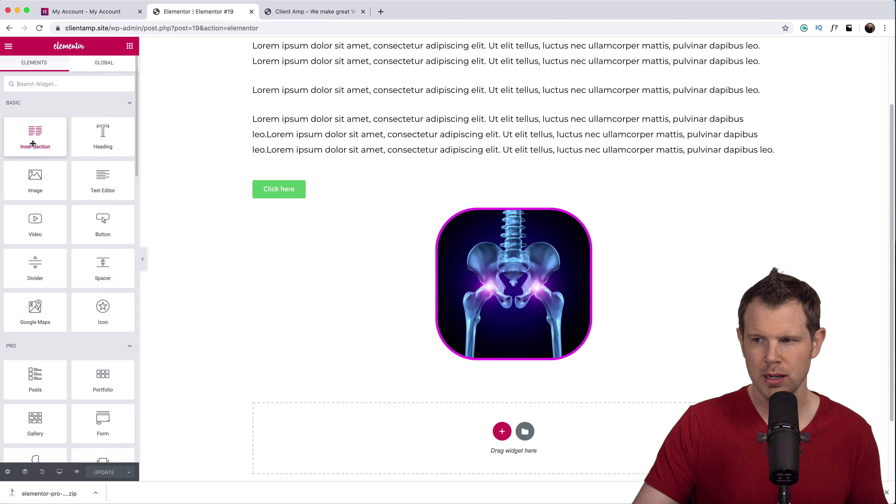
Add a three-column inner section below the text with a Price Table in the first column.
{"action": "left_click_drag", "start_coordinate": [35, 137], "coordinate": [486, 186]}
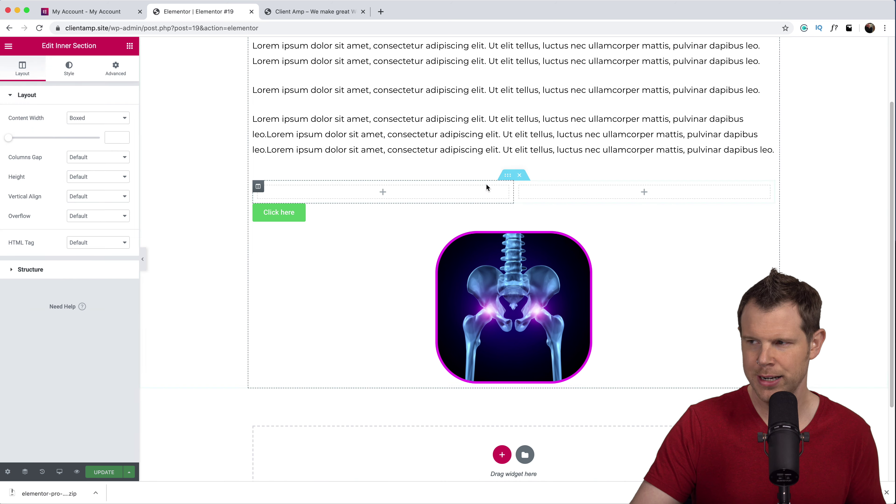
{"action": "right_click", "coordinate": [486, 184]}
{"action": "left_click", "coordinate": [511, 263]}
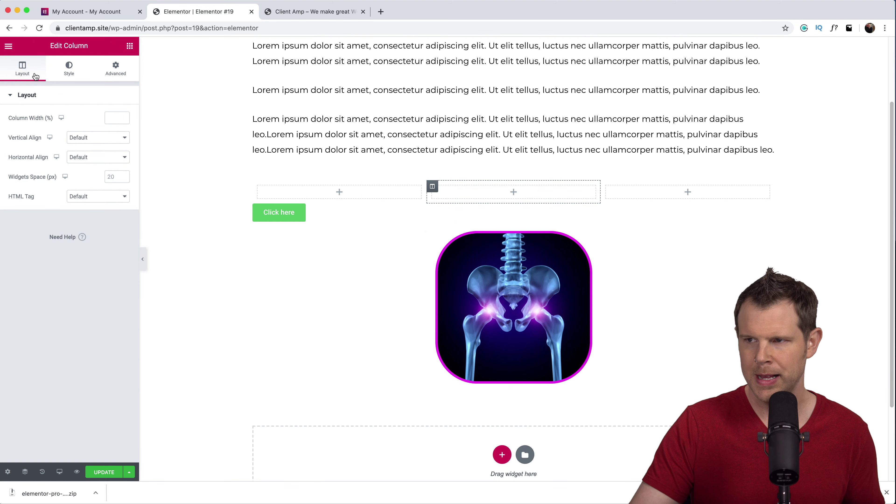
{"action": "left_click", "coordinate": [9, 47]}
{"action": "left_click", "coordinate": [10, 46]}
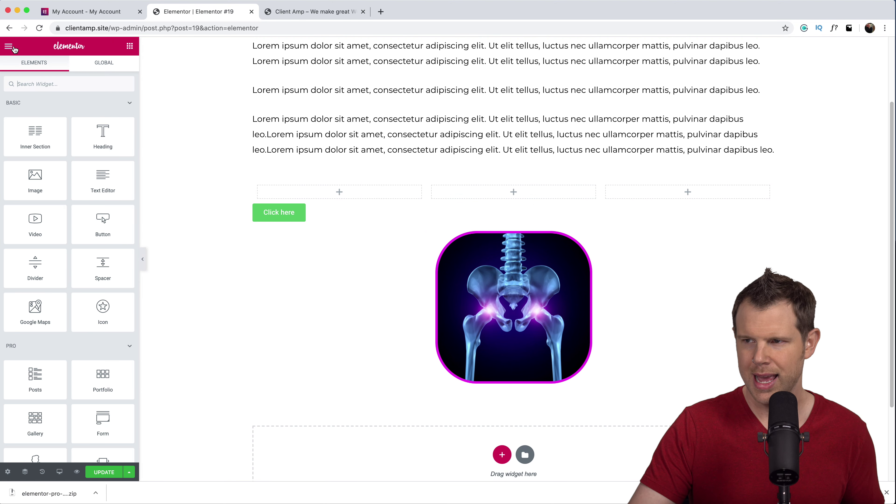
{"action": "scroll", "coordinate": [99, 413], "scroll_direction": "down", "scroll_amount": 5}
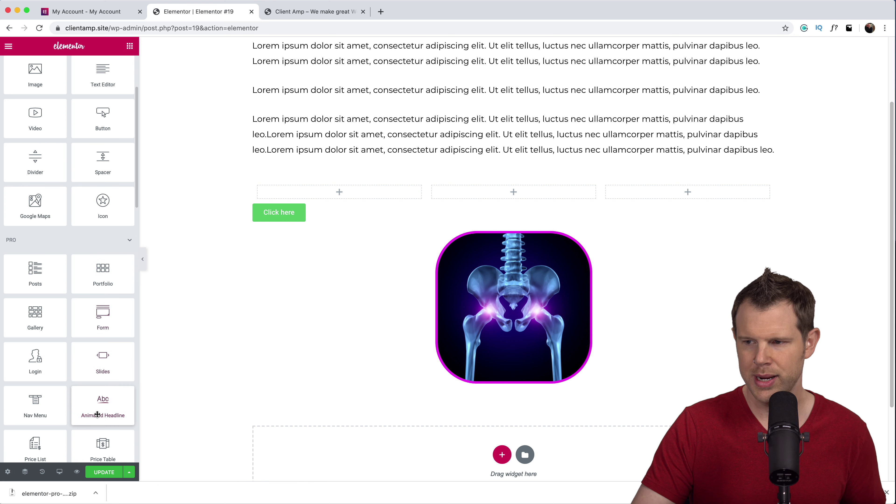
{"action": "left_click_drag", "start_coordinate": [108, 411], "coordinate": [328, 191]}
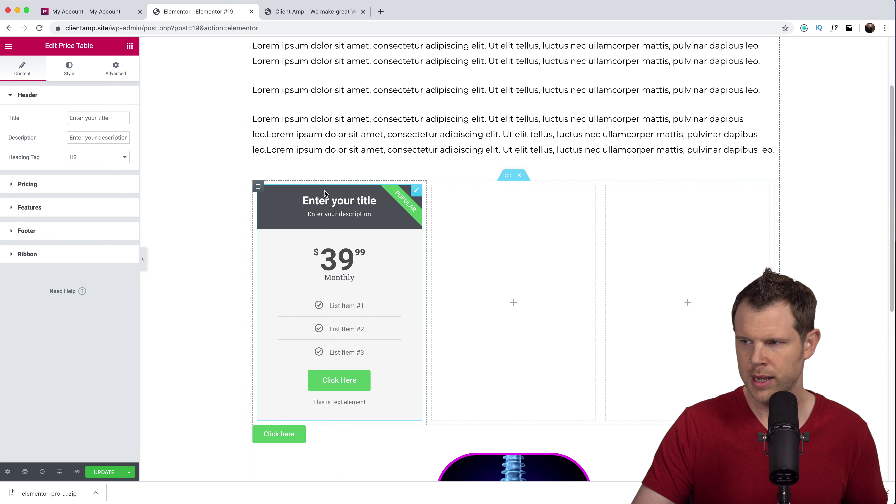
Copy the price table and paste it into the second and third columns.
{"action": "right_click", "coordinate": [422, 197]}
{"action": "left_click", "coordinate": [485, 205]}
{"action": "key", "text": "super+v"}
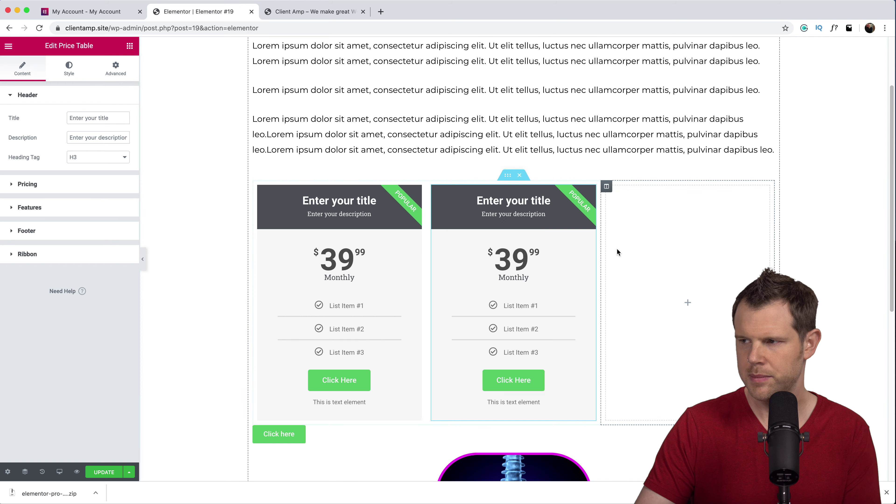
{"action": "right_click", "coordinate": [621, 240]}
{"action": "left_click", "coordinate": [669, 308]}
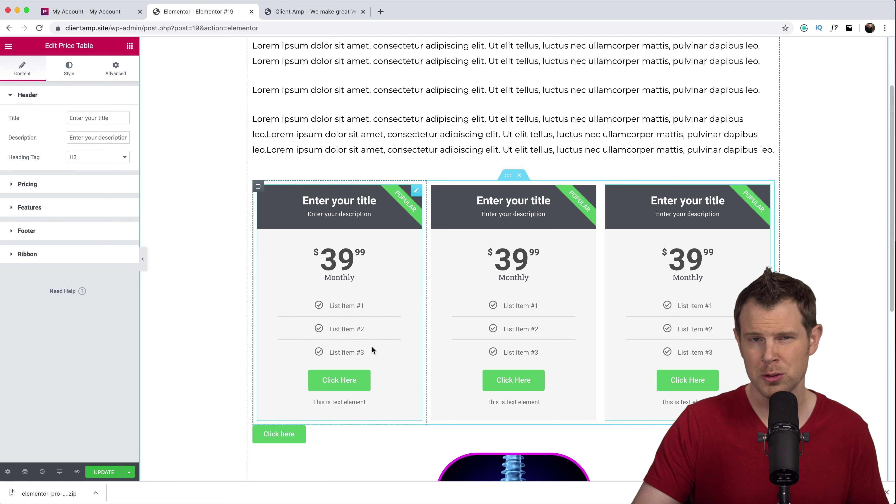
Delete the Click here button and the image from the page.
{"action": "right_click", "coordinate": [330, 437]}
{"action": "left_click", "coordinate": [344, 470]}
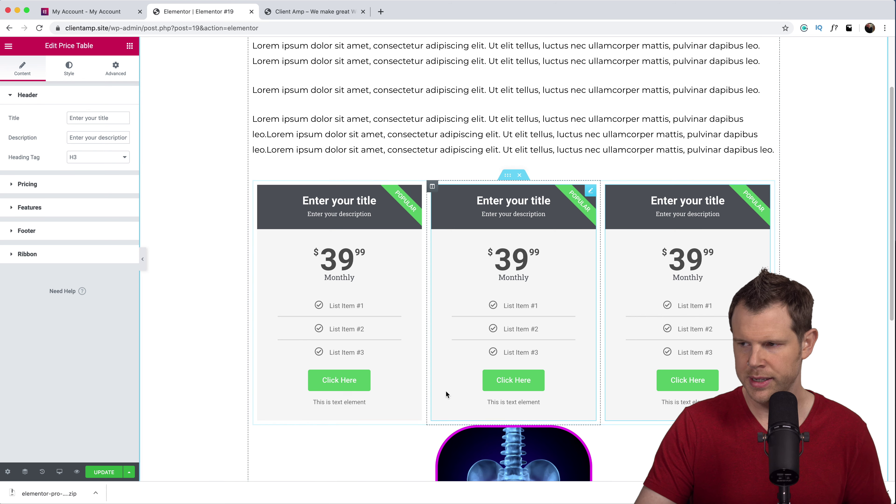
{"action": "right_click", "coordinate": [600, 449]}
{"action": "left_click", "coordinate": [622, 471]}
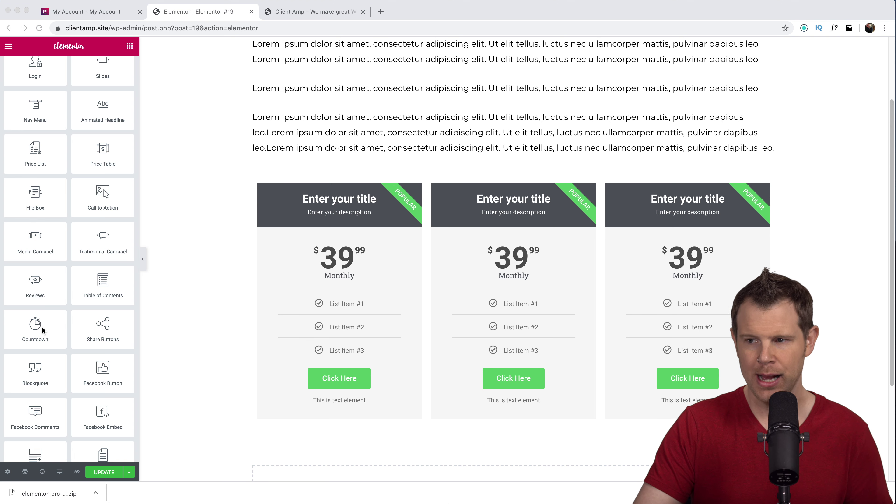
Drop a Countdown widget above the three price tables and show its Style settings.
{"action": "left_click", "coordinate": [34, 329]}
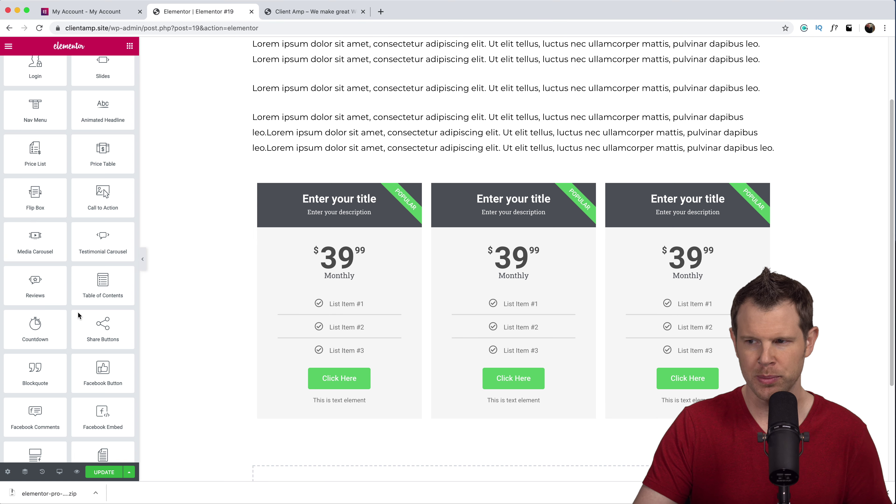
{"action": "left_click_drag", "start_coordinate": [50, 323], "coordinate": [466, 168]}
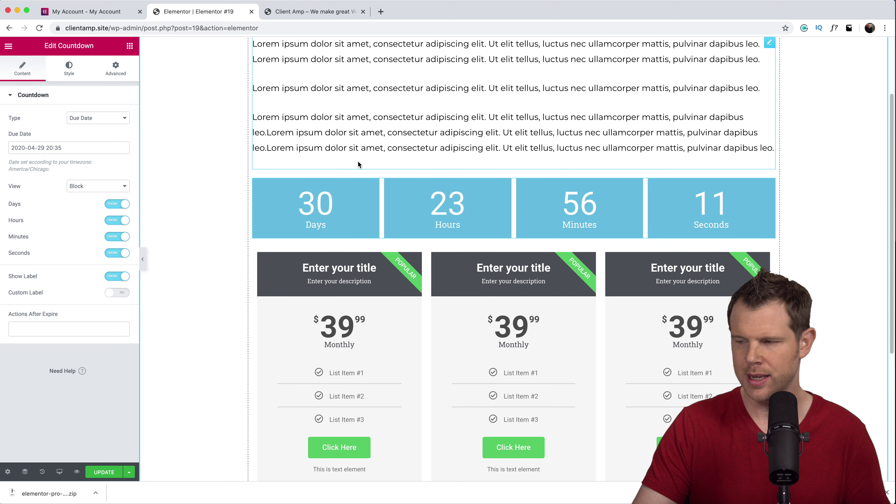
{"action": "left_click", "coordinate": [69, 67]}
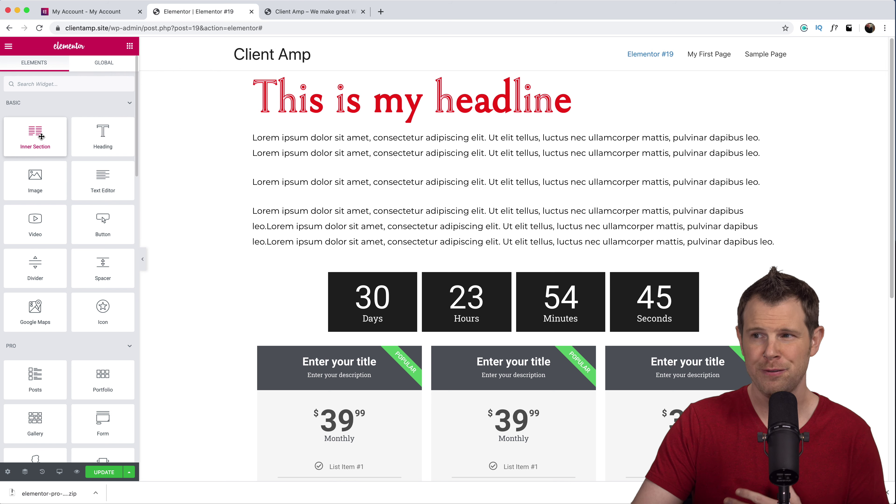
Add a two-column inner section below the headline, with the lorem ipsum text on the left and a contact form on the right.
{"action": "left_click_drag", "start_coordinate": [40, 138], "coordinate": [364, 117]}
{"action": "left_click_drag", "start_coordinate": [768, 160], "coordinate": [414, 141]}
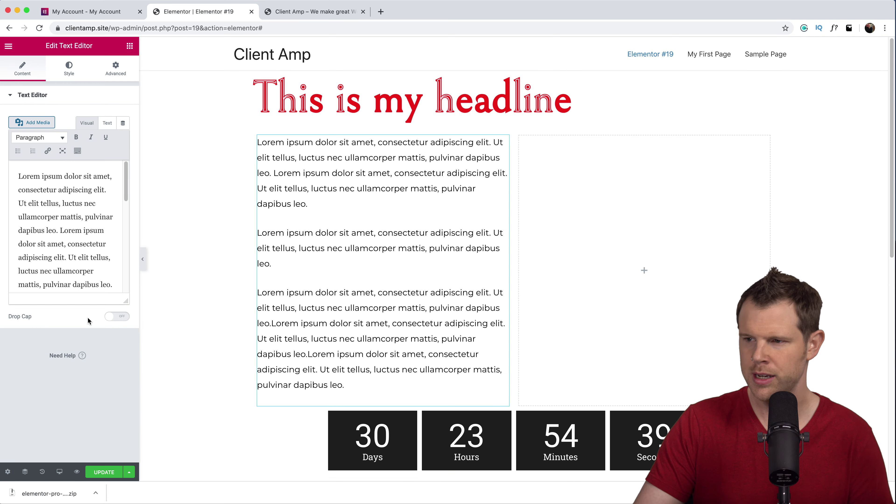
{"action": "left_click", "coordinate": [8, 46]}
{"action": "left_click", "coordinate": [7, 46]}
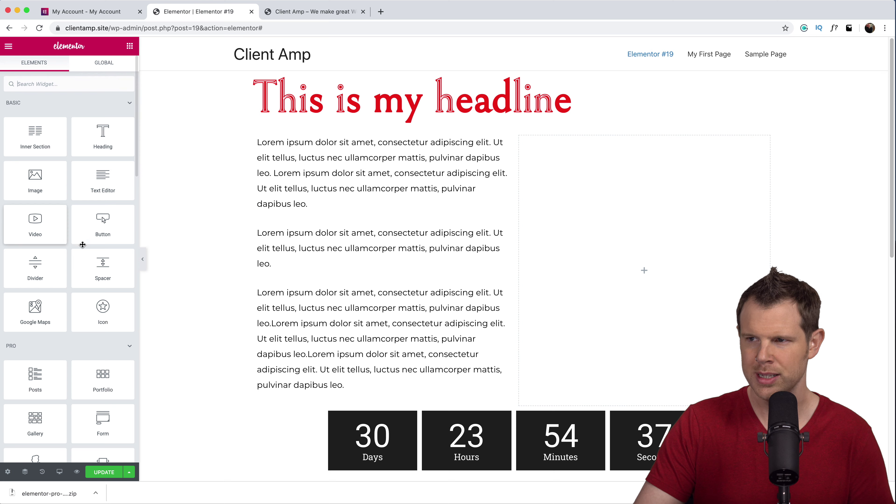
{"action": "scroll", "coordinate": [100, 406], "scroll_direction": "down", "scroll_amount": 1}
{"action": "left_click_drag", "start_coordinate": [99, 407], "coordinate": [622, 189]}
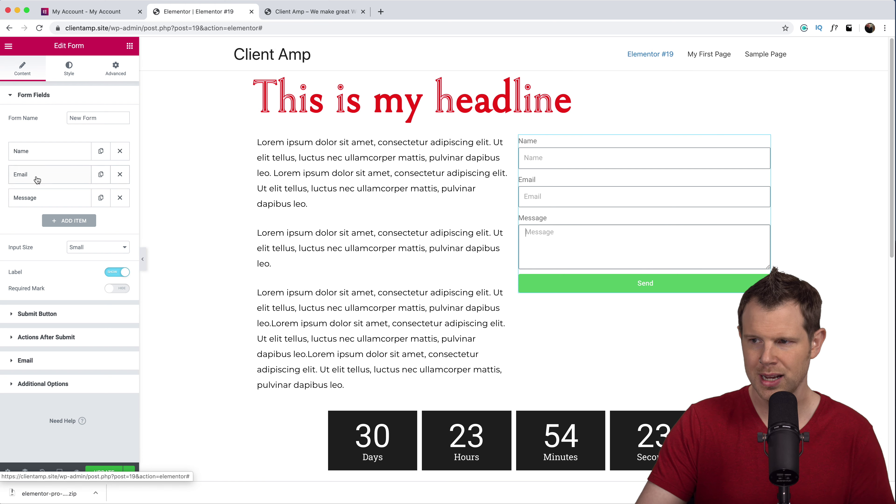
{"action": "left_click", "coordinate": [120, 198]}
{"action": "left_click", "coordinate": [75, 197]}
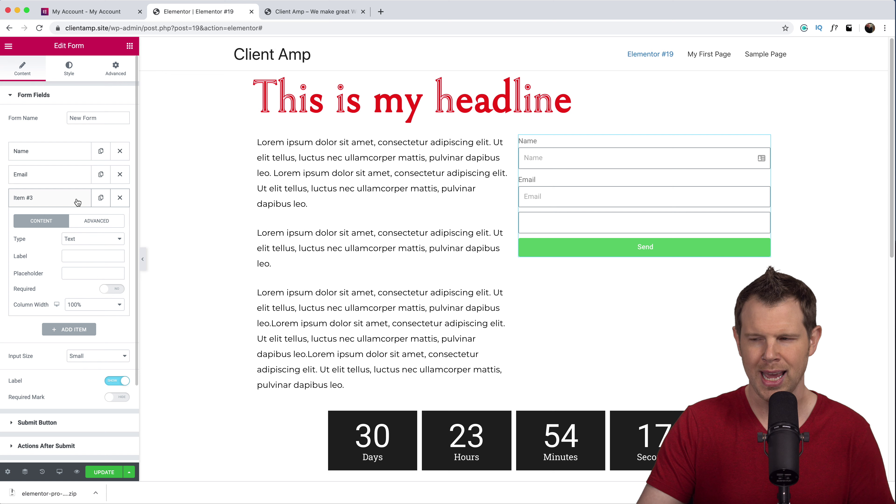
{"action": "left_click", "coordinate": [80, 240]}
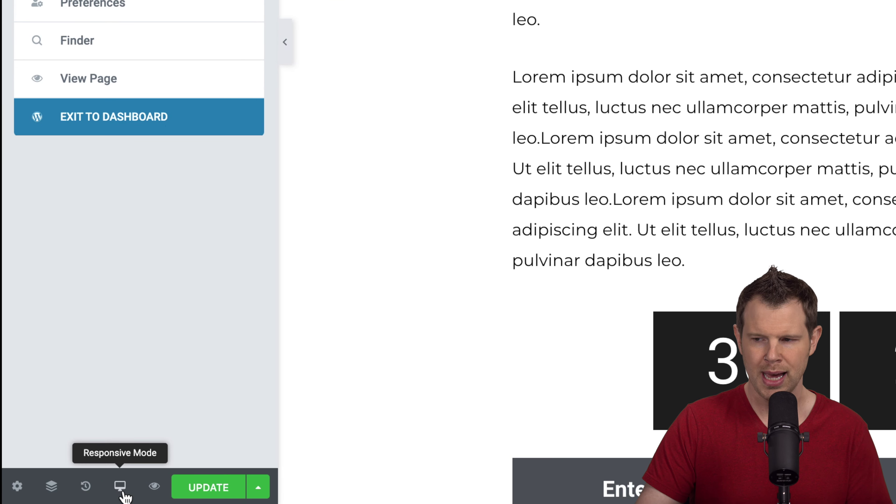
Preview the page at tablet width and center the headline for tablet only.
{"action": "left_click", "coordinate": [125, 495]}
{"action": "left_click", "coordinate": [76, 410]}
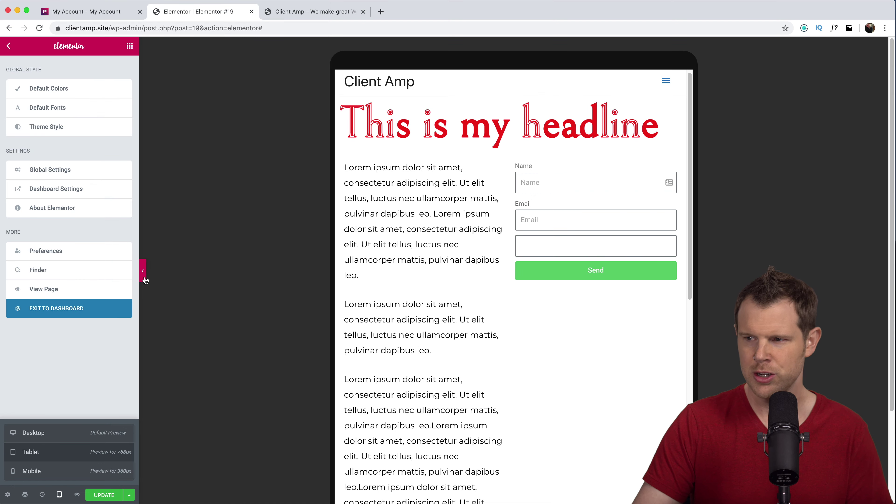
{"action": "left_click", "coordinate": [145, 277]}
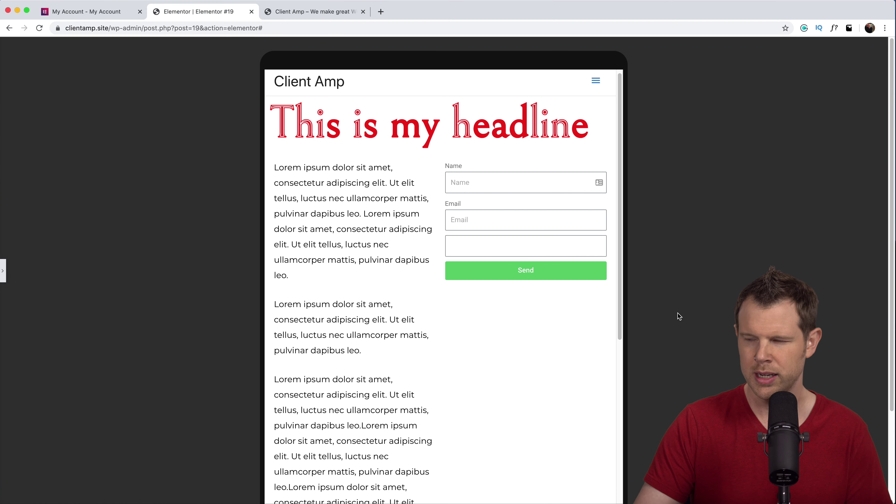
{"action": "scroll", "coordinate": [559, 339], "scroll_direction": "down", "scroll_amount": 10}
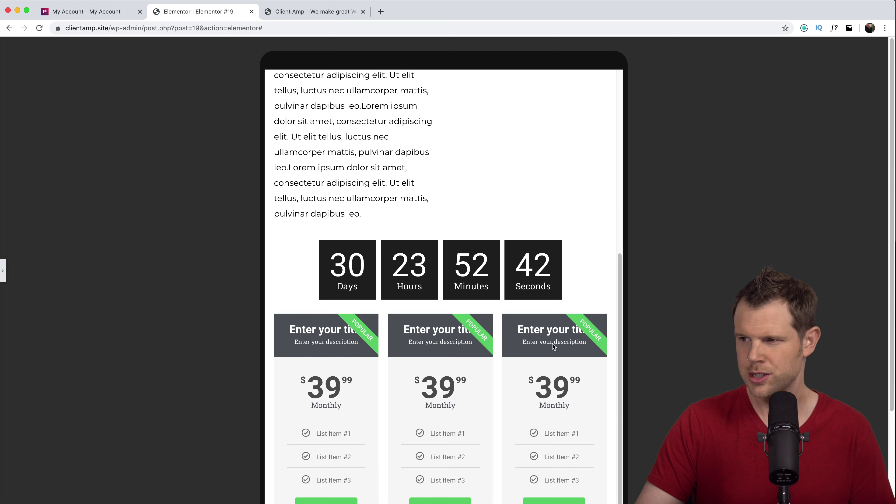
{"action": "scroll", "coordinate": [551, 345], "scroll_direction": "up", "scroll_amount": 10}
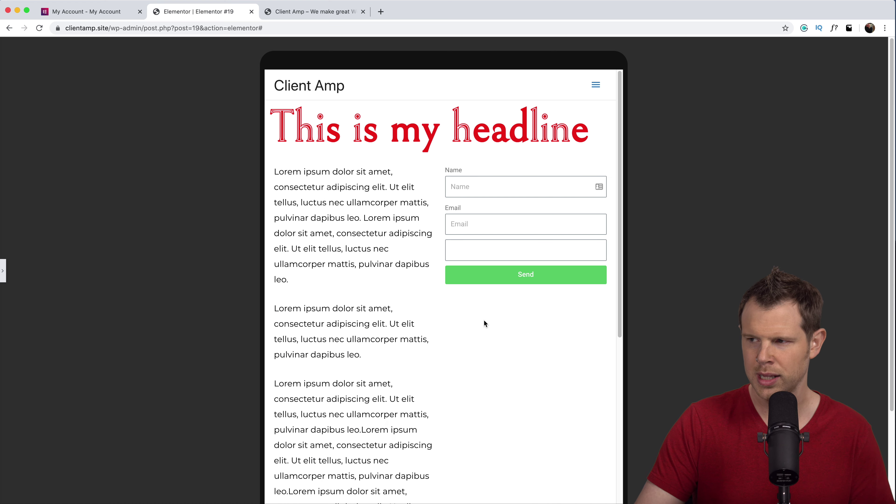
{"action": "left_click", "coordinate": [4, 271]}
{"action": "left_click", "coordinate": [676, 112]}
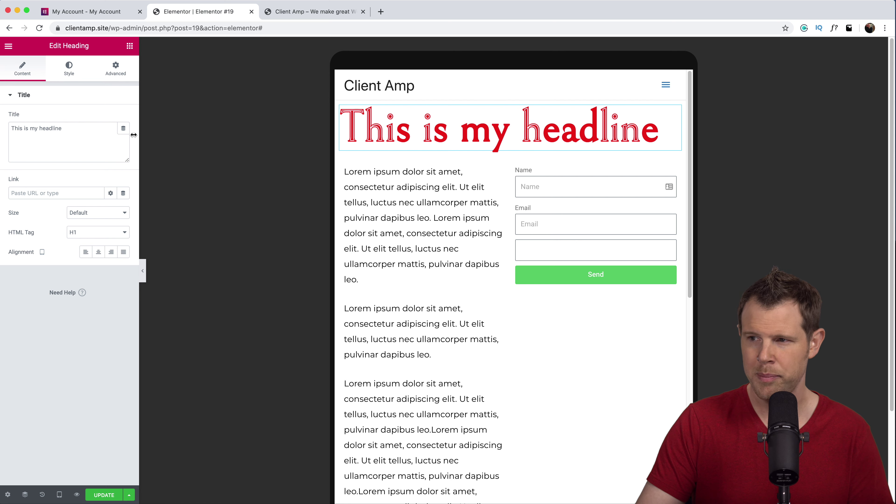
{"action": "left_click", "coordinate": [102, 255]}
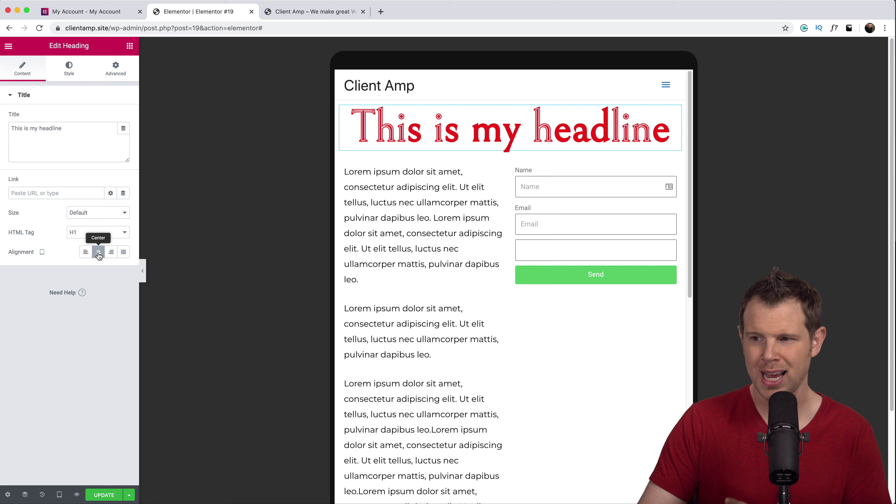
Shrink the headline's tablet font size and compare it against the desktop preview.
{"action": "left_click", "coordinate": [60, 494]}
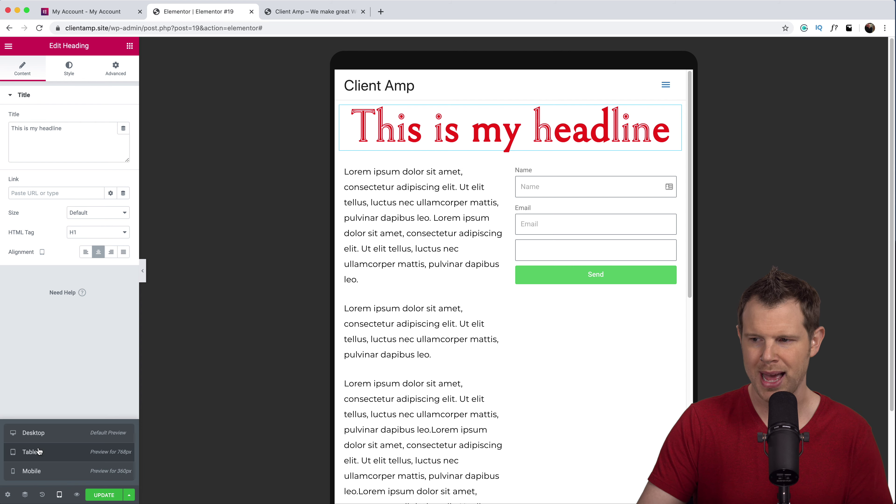
{"action": "left_click", "coordinate": [34, 433]}
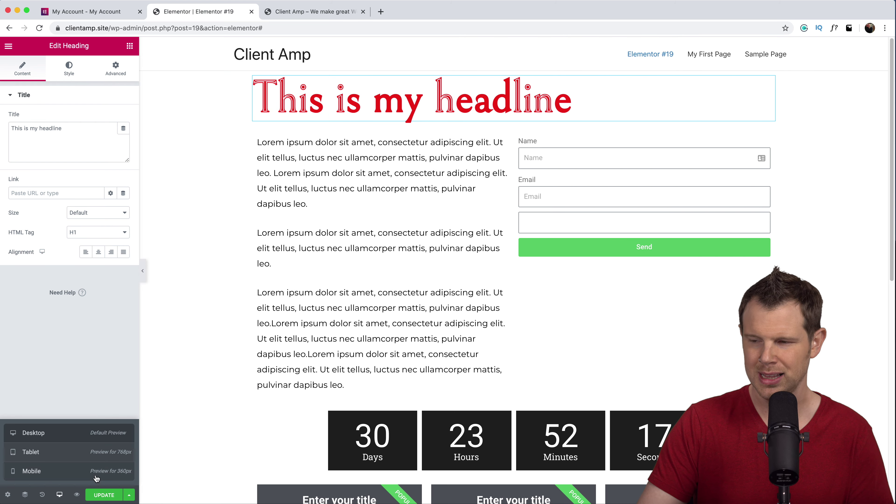
{"action": "left_click", "coordinate": [71, 451]}
{"action": "left_click", "coordinate": [69, 68]}
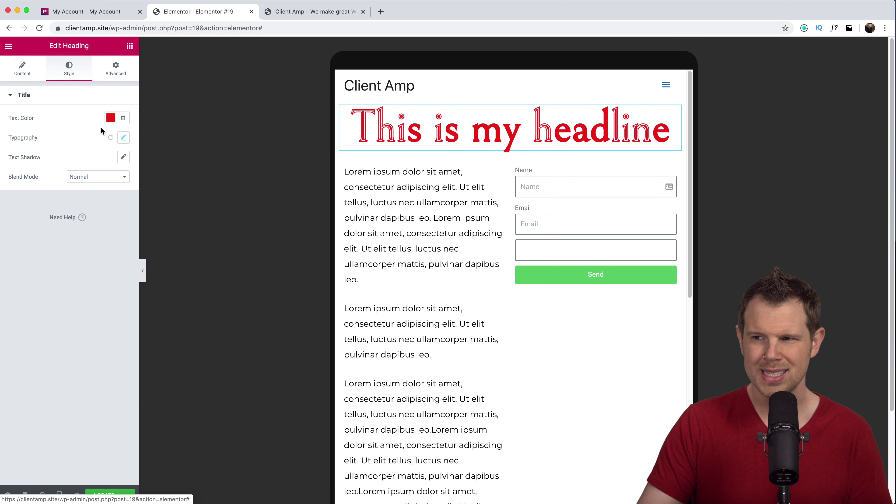
{"action": "left_click", "coordinate": [124, 137]}
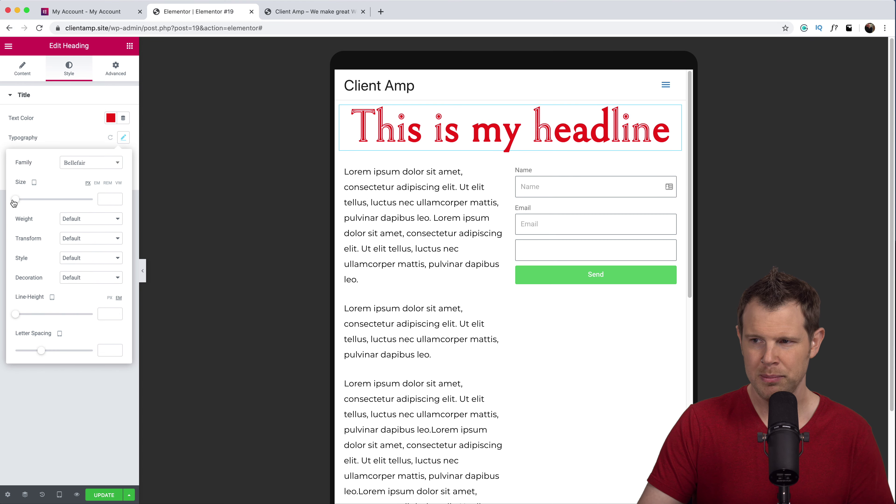
{"action": "left_click_drag", "start_coordinate": [14, 200], "coordinate": [38, 200]}
{"action": "left_click", "coordinate": [59, 494]}
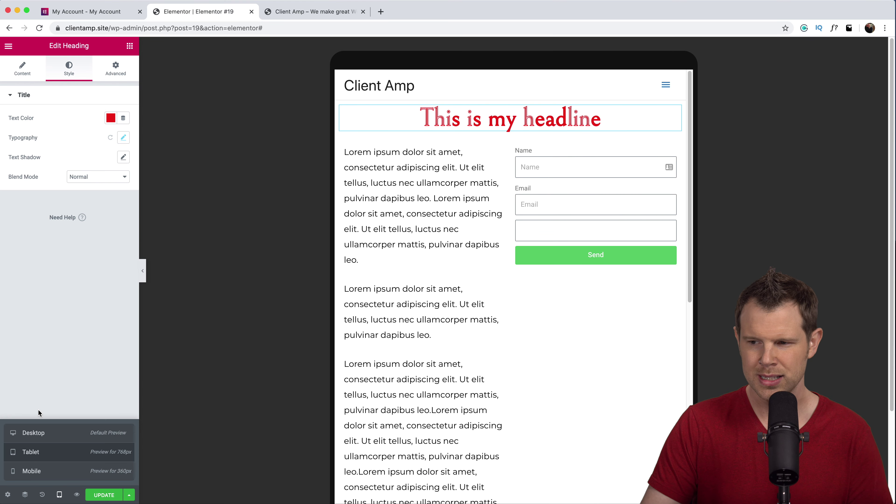
{"action": "left_click", "coordinate": [38, 438]}
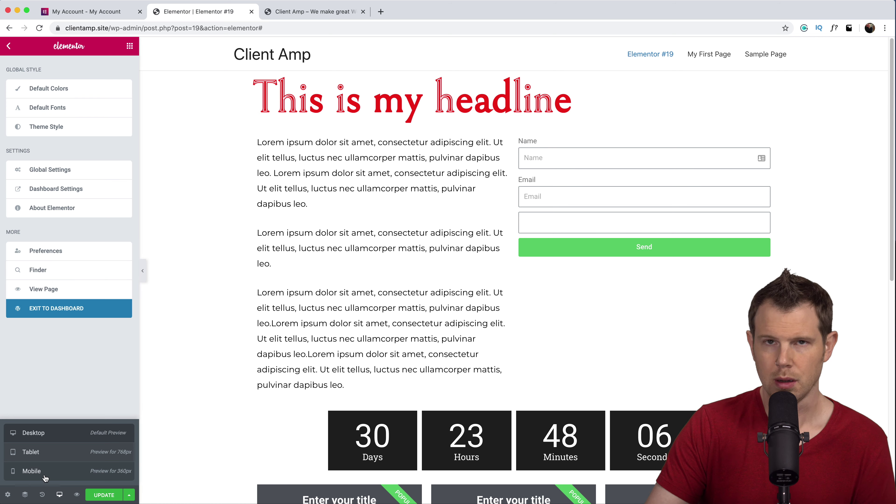
In the mobile preview, set the headline's font size to 22 px.
{"action": "left_click", "coordinate": [45, 477]}
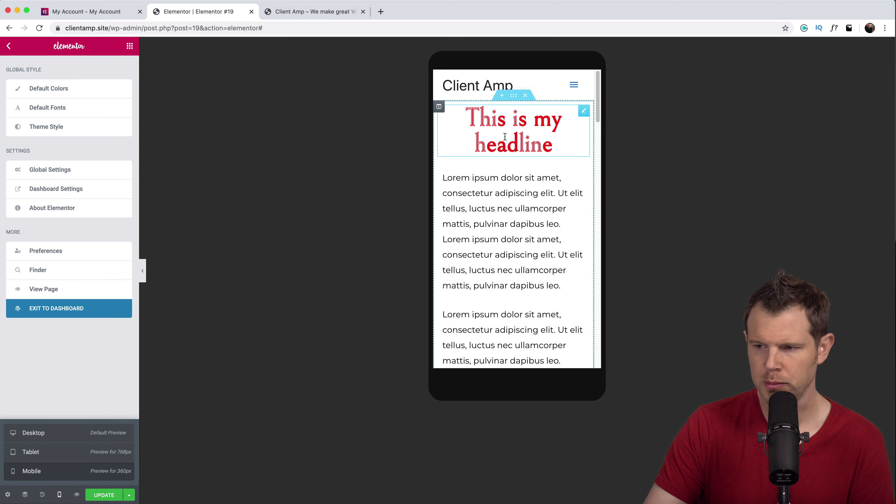
{"action": "left_click", "coordinate": [504, 136]}
{"action": "left_click", "coordinate": [22, 67]}
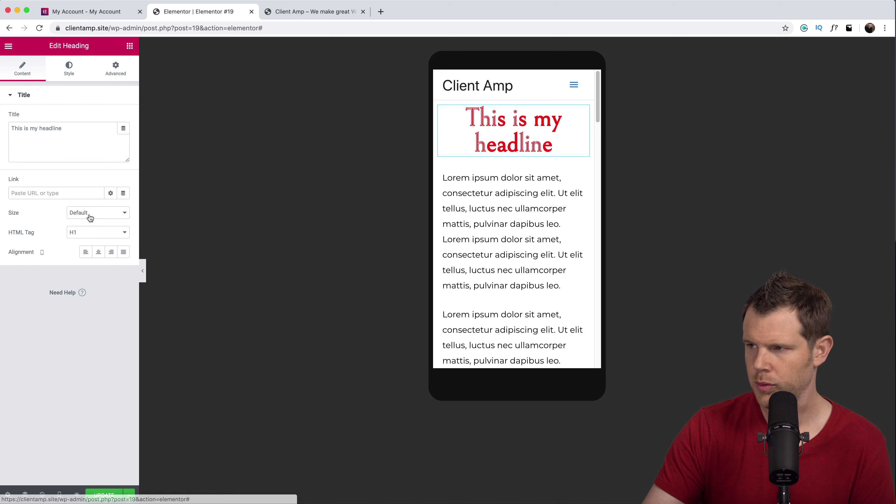
{"action": "left_click", "coordinate": [76, 71]}
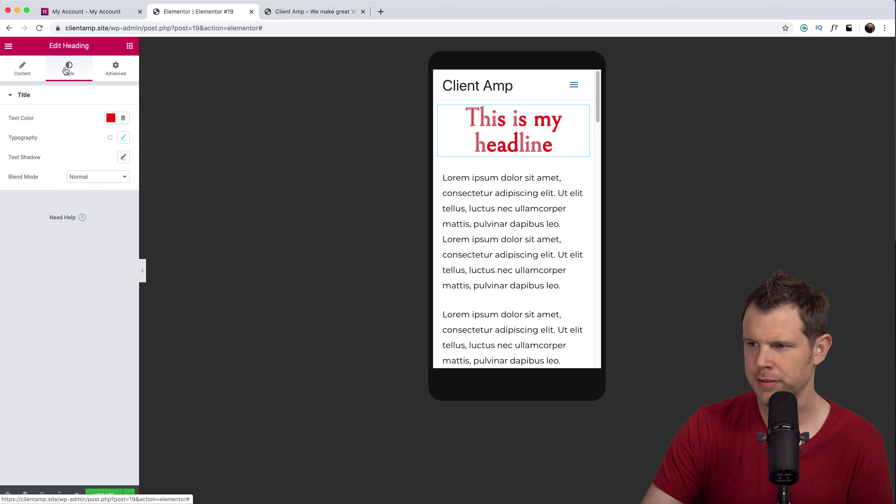
{"action": "left_click", "coordinate": [123, 138]}
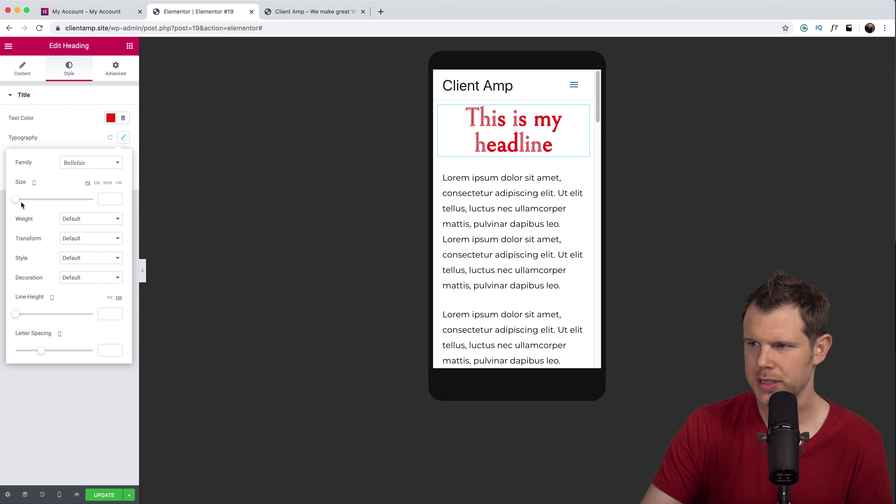
{"action": "left_click_drag", "start_coordinate": [15, 199], "coordinate": [23, 199]}
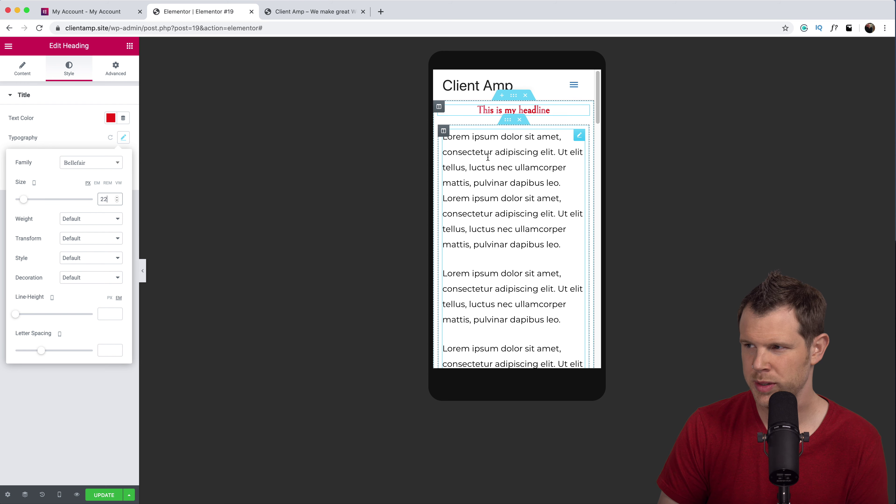
Set the body paragraphs' mobile font size to 14.
{"action": "left_click", "coordinate": [562, 146]}
{"action": "left_click", "coordinate": [123, 157]}
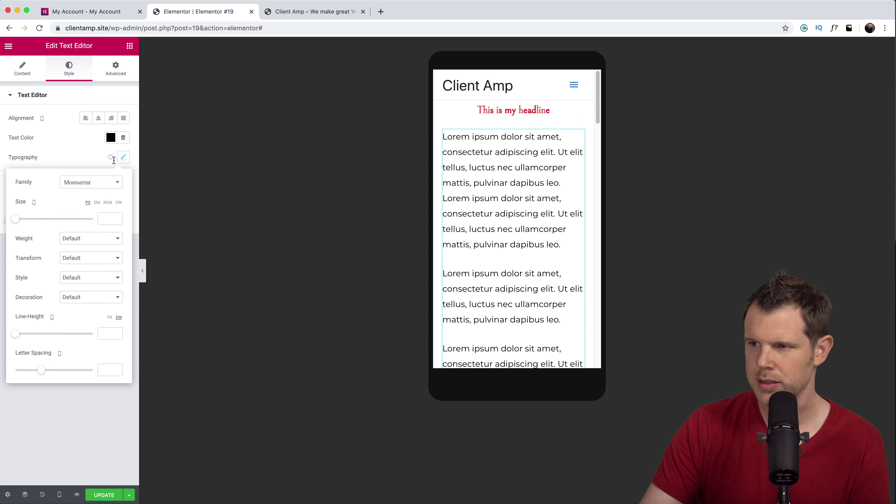
{"action": "left_click", "coordinate": [109, 222]}
{"action": "type", "text": "14"}
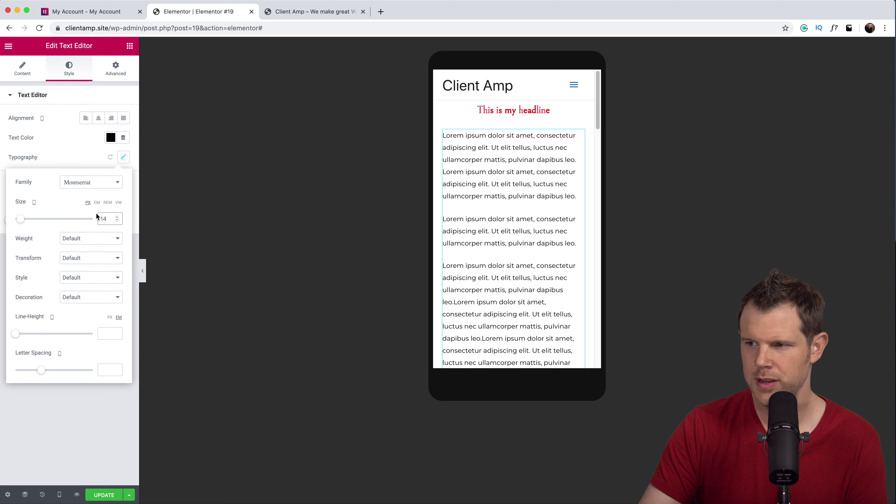
{"action": "scroll", "coordinate": [510, 228], "scroll_direction": "down", "scroll_amount": 10}
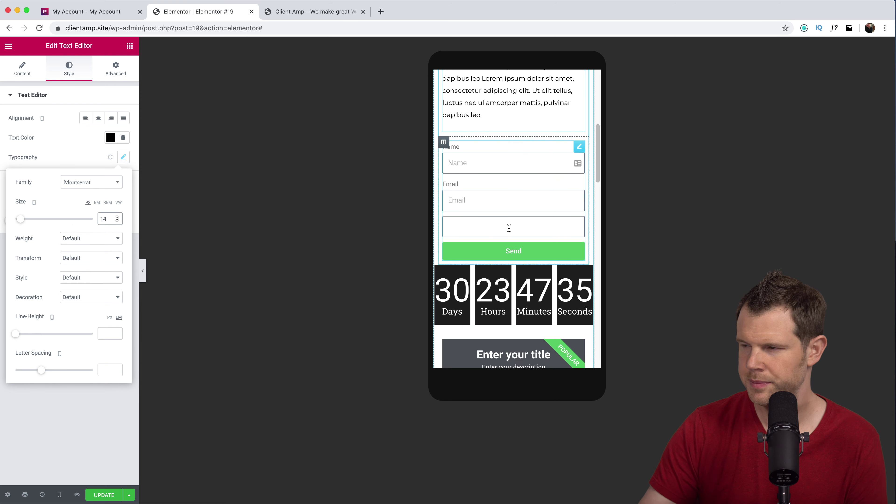
{"action": "scroll", "coordinate": [509, 228], "scroll_direction": "down", "scroll_amount": 3}
{"action": "left_click", "coordinate": [509, 228]}
{"action": "left_click", "coordinate": [69, 70]}
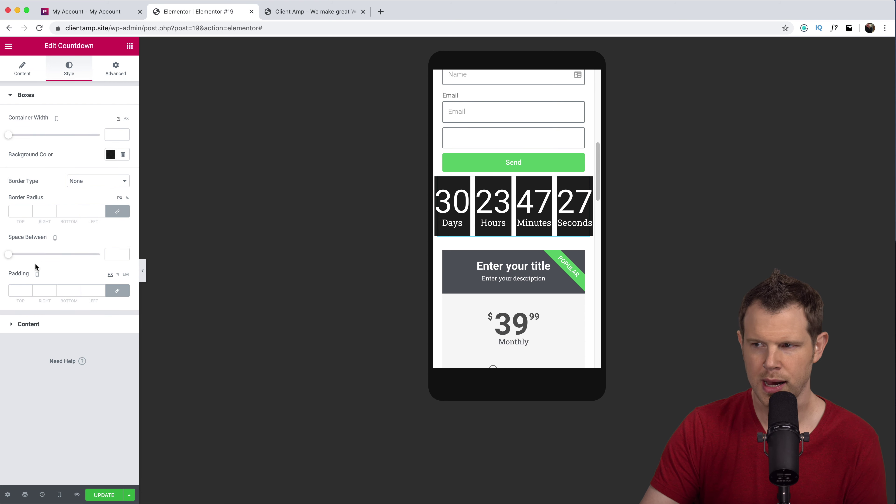
Set the countdown digits' mobile typography size to 22.
{"action": "left_click", "coordinate": [28, 324]}
{"action": "left_click", "coordinate": [124, 174]}
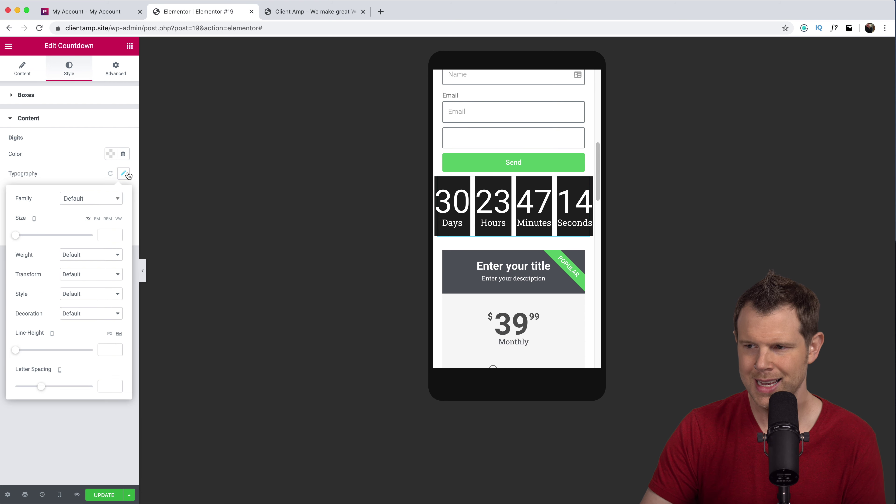
{"action": "left_click", "coordinate": [106, 235]}
{"action": "type", "text": "22"}
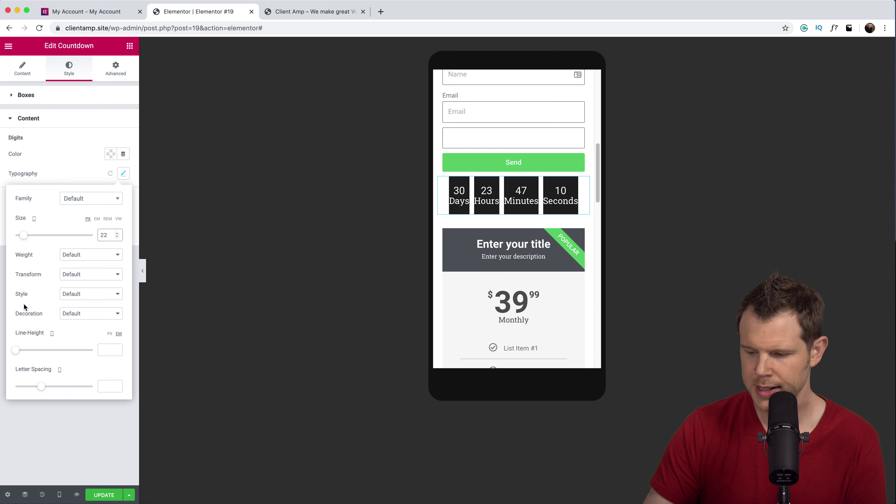
{"action": "left_click", "coordinate": [26, 95]}
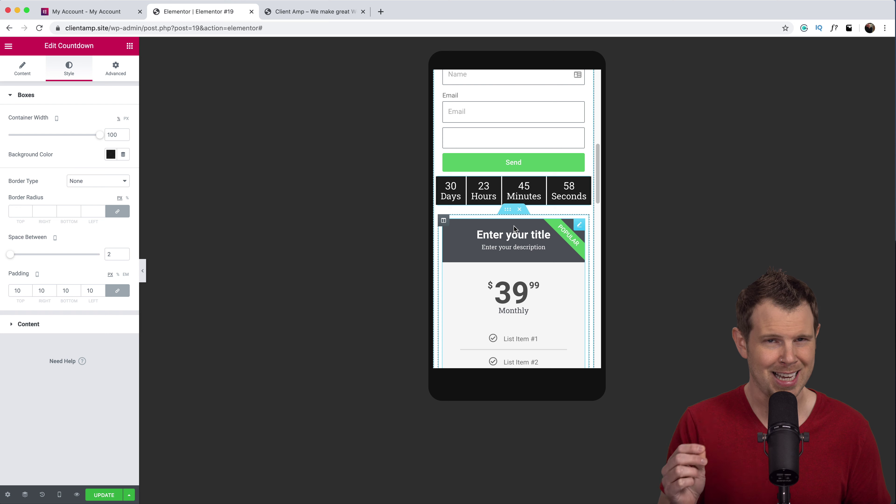
Create a new WordPress page and open it in Elementor.
{"action": "left_click", "coordinate": [8, 46]}
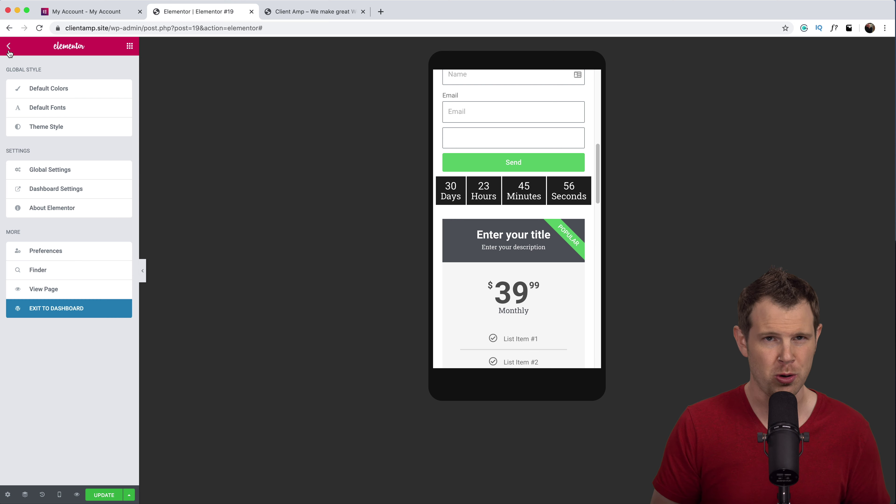
{"action": "left_click", "coordinate": [70, 307]}
{"action": "mouse_move", "coordinate": [24, 151]}
{"action": "left_click", "coordinate": [94, 166]}
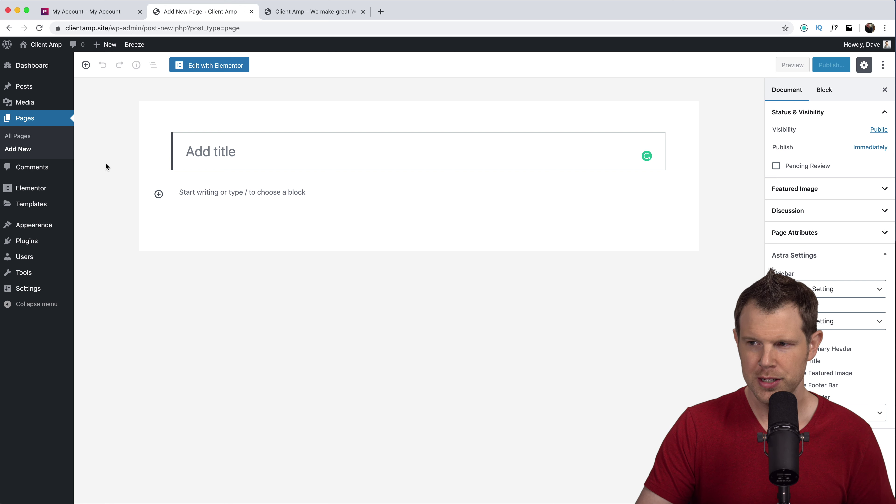
{"action": "left_click", "coordinate": [214, 67]}
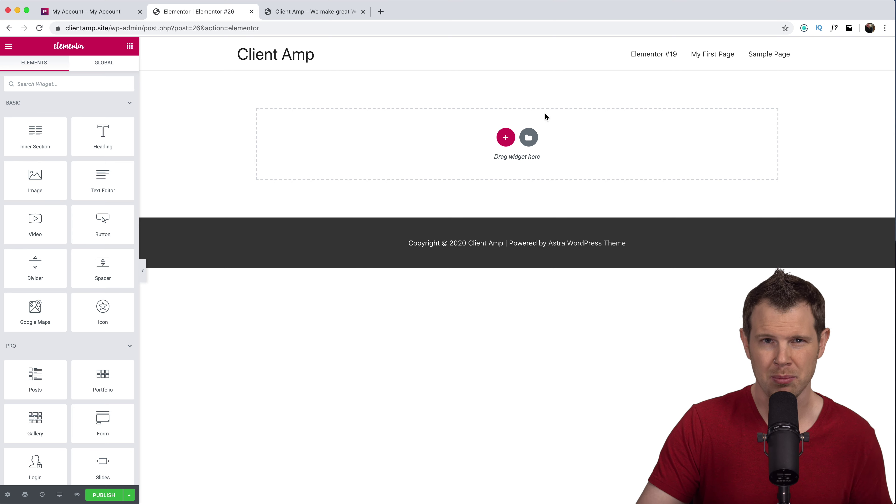
Browse the template library's pages and insert Landing Page – Ebook 3.
{"action": "left_click", "coordinate": [527, 142]}
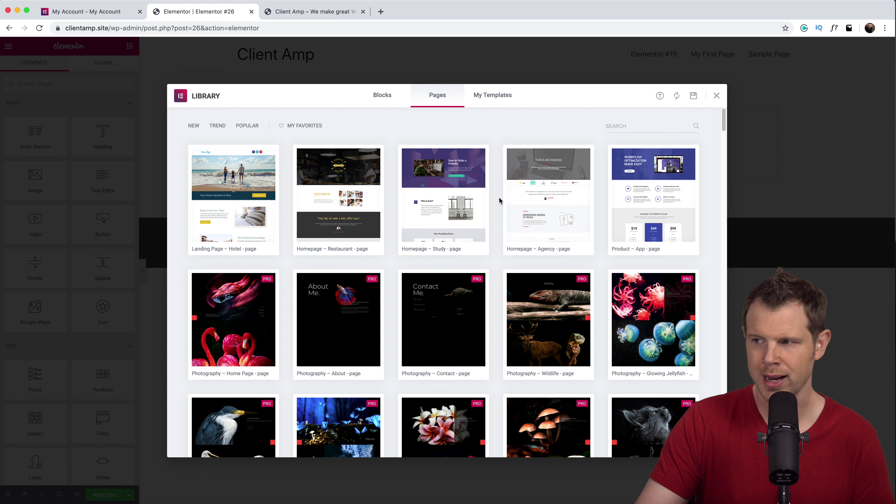
{"action": "mouse_move", "coordinate": [480, 257]}
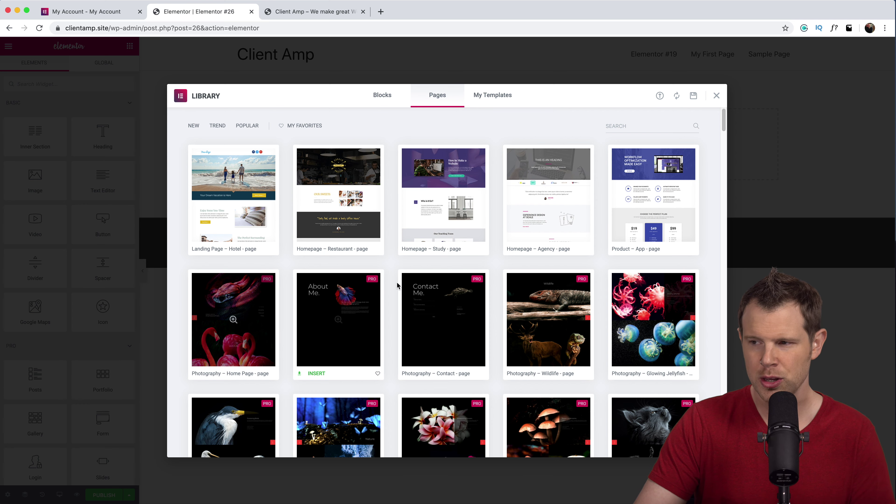
{"action": "mouse_move", "coordinate": [640, 278]}
{"action": "scroll", "coordinate": [640, 278], "scroll_direction": "down", "scroll_amount": 3}
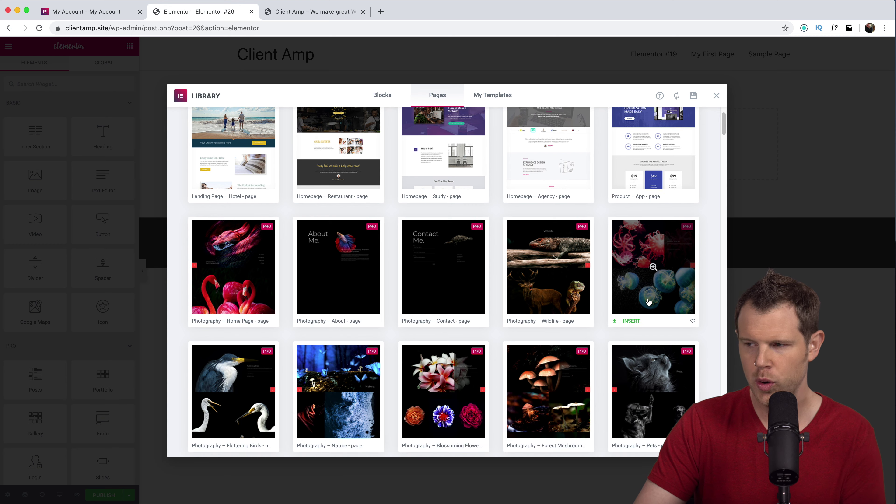
{"action": "scroll", "coordinate": [648, 301], "scroll_direction": "down", "scroll_amount": 1}
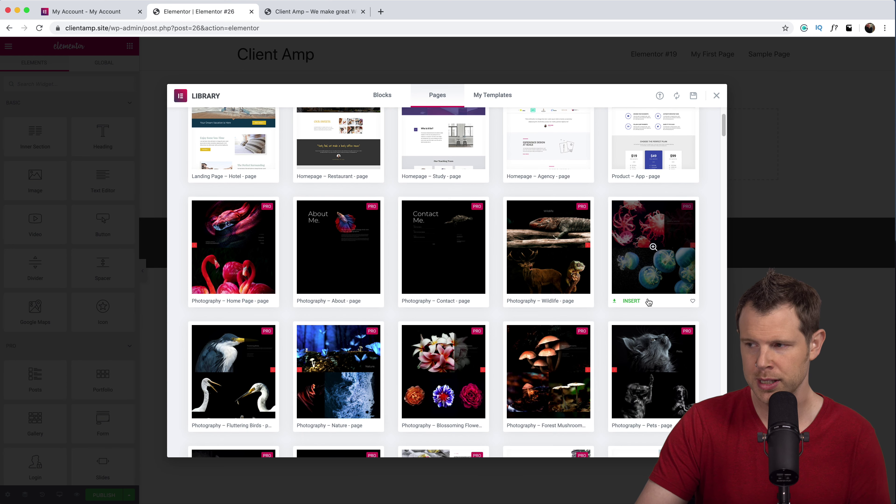
{"action": "scroll", "coordinate": [648, 301], "scroll_direction": "down", "scroll_amount": 20}
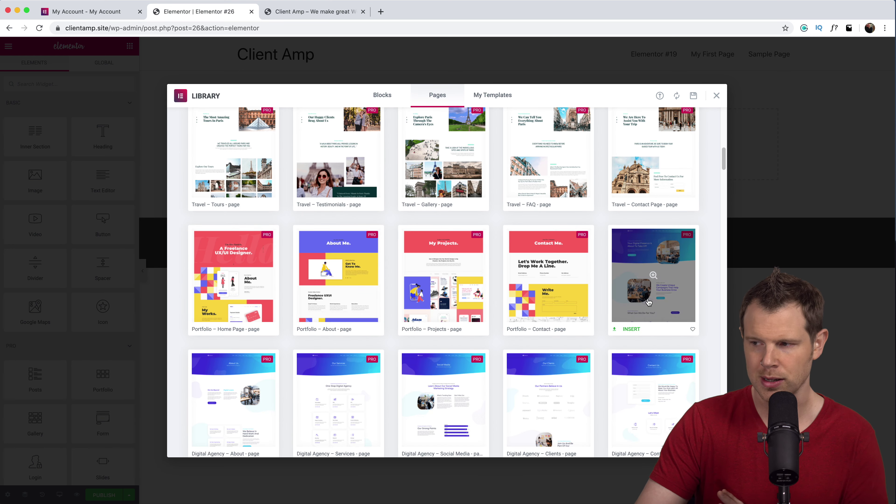
{"action": "scroll", "coordinate": [649, 302], "scroll_direction": "down", "scroll_amount": 8}
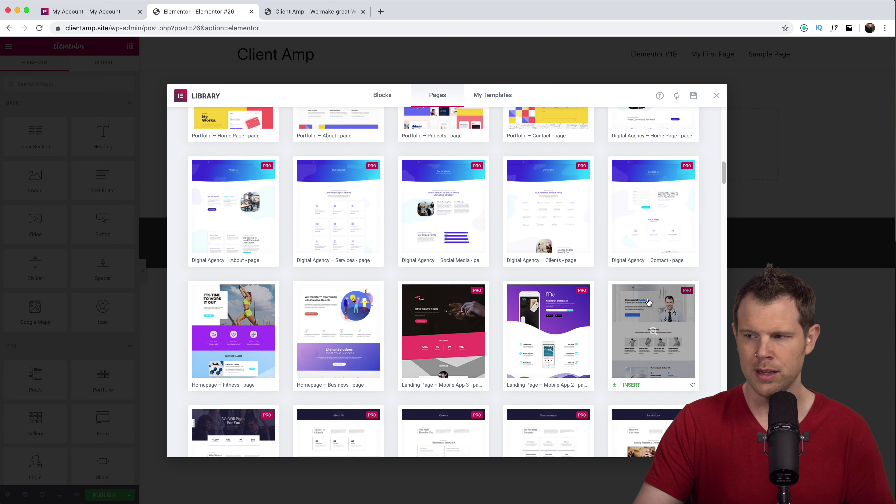
{"action": "scroll", "coordinate": [648, 301], "scroll_direction": "down", "scroll_amount": 3}
{"action": "scroll", "coordinate": [648, 302], "scroll_direction": "down", "scroll_amount": 10}
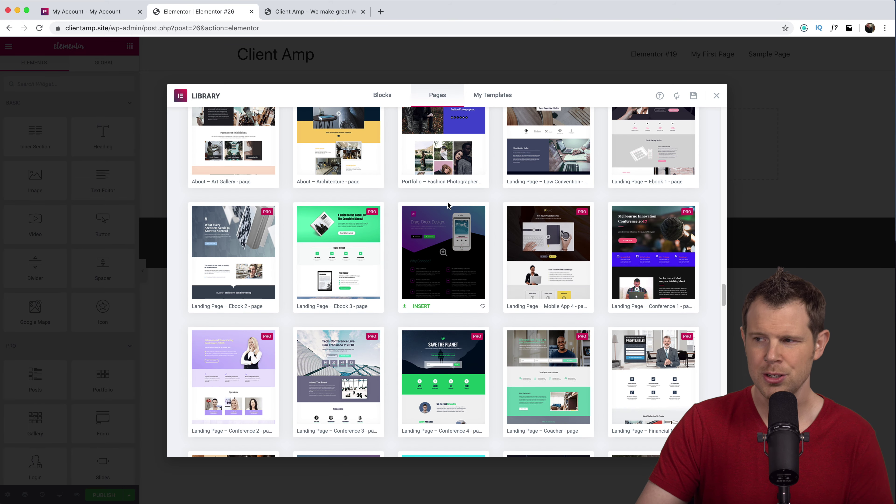
{"action": "mouse_move", "coordinate": [339, 254]}
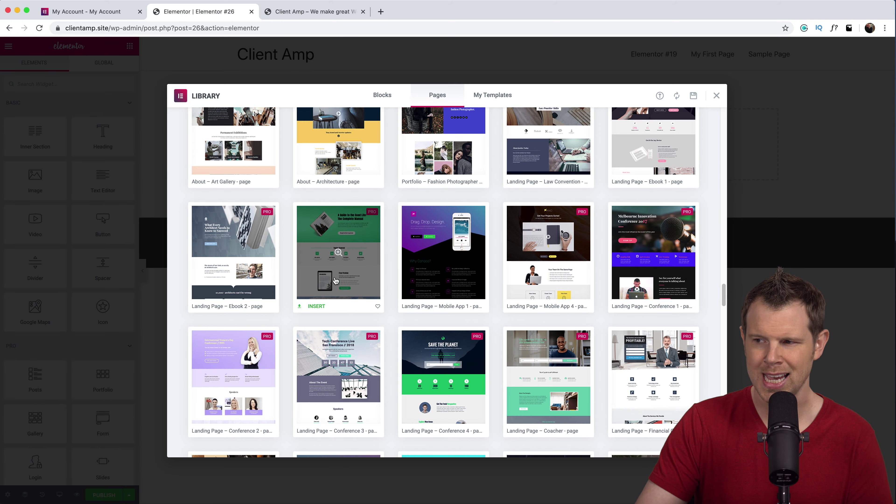
{"action": "left_click", "coordinate": [319, 307]}
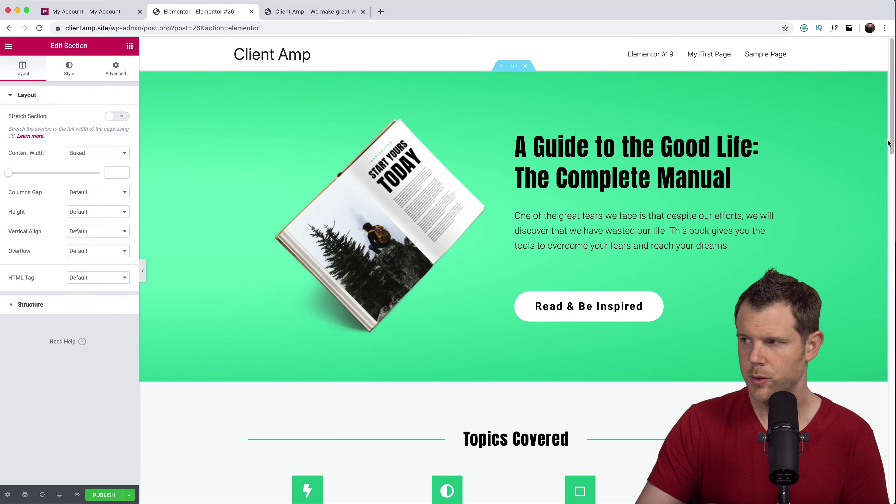
Scroll down through the inserted ebook page to the Only $4.99 pricing section.
{"action": "scroll", "coordinate": [888, 143], "scroll_direction": "down", "scroll_amount": 15}
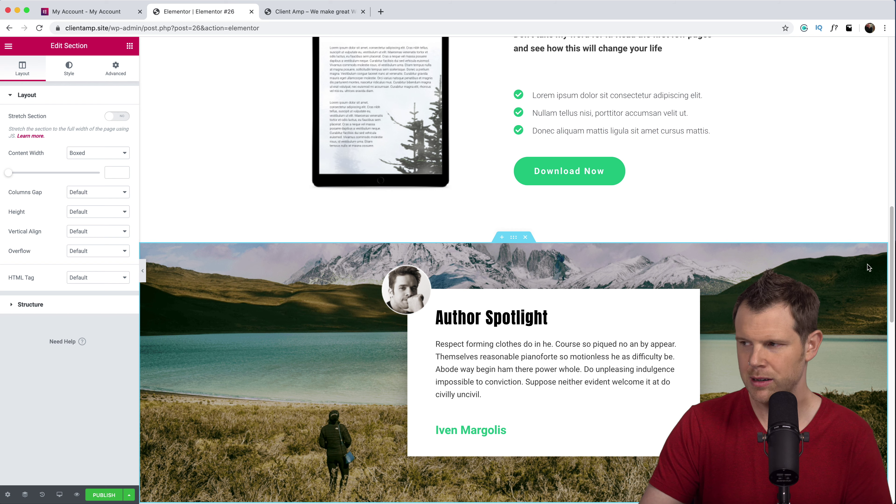
{"action": "left_click_drag", "start_coordinate": [891, 263], "coordinate": [874, 306]}
{"action": "scroll", "coordinate": [873, 305], "scroll_direction": "down", "scroll_amount": 8}
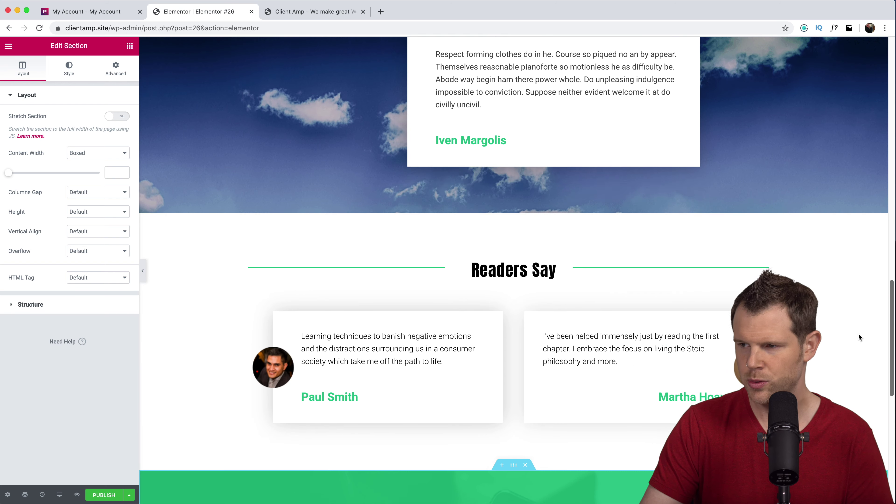
{"action": "scroll", "coordinate": [840, 371], "scroll_direction": "down", "scroll_amount": 5}
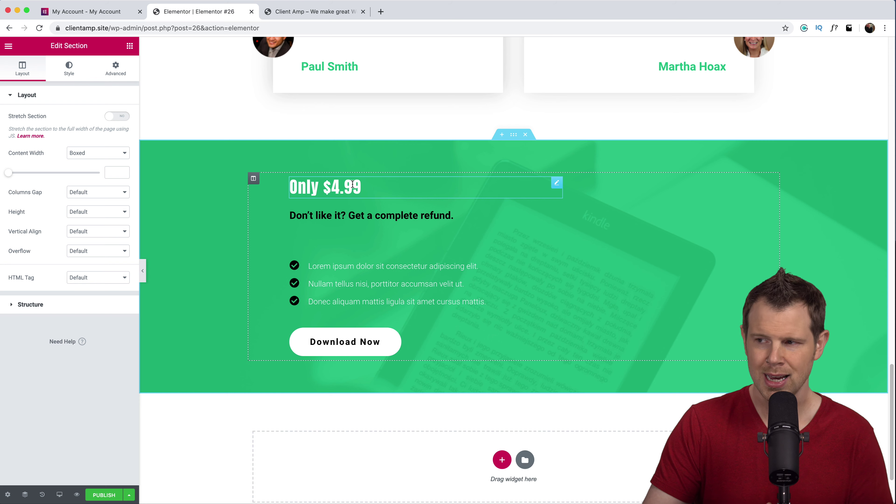
Change the price heading from Only $4.99 to Only $9.99.
{"action": "left_click", "coordinate": [365, 186]}
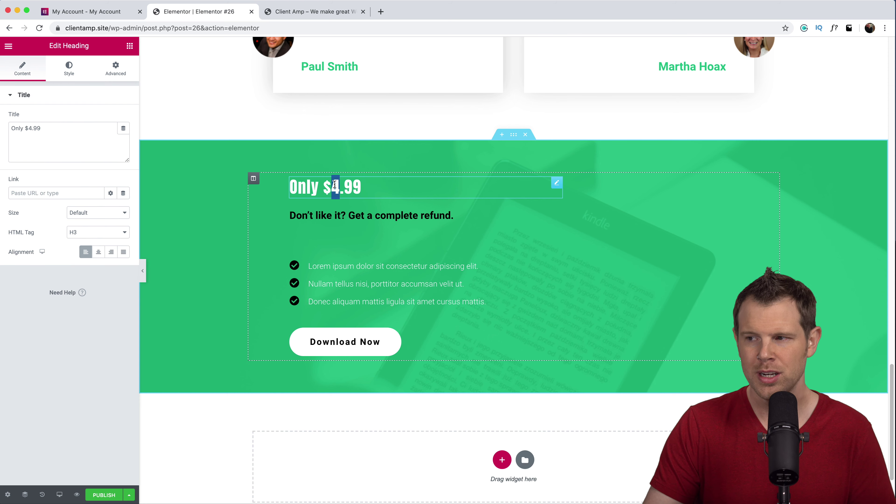
{"action": "left_click_drag", "start_coordinate": [339, 186], "coordinate": [333, 185]}
{"action": "type", "text": "9"}
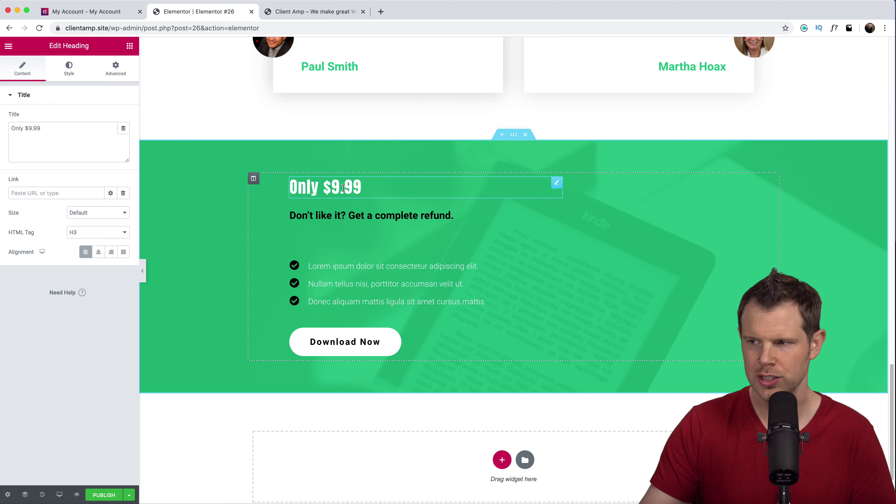
Change the first reviewer's first name to Tom and the second reviewer's surname to Johnson.
{"action": "scroll", "coordinate": [558, 140], "scroll_direction": "up", "scroll_amount": 5}
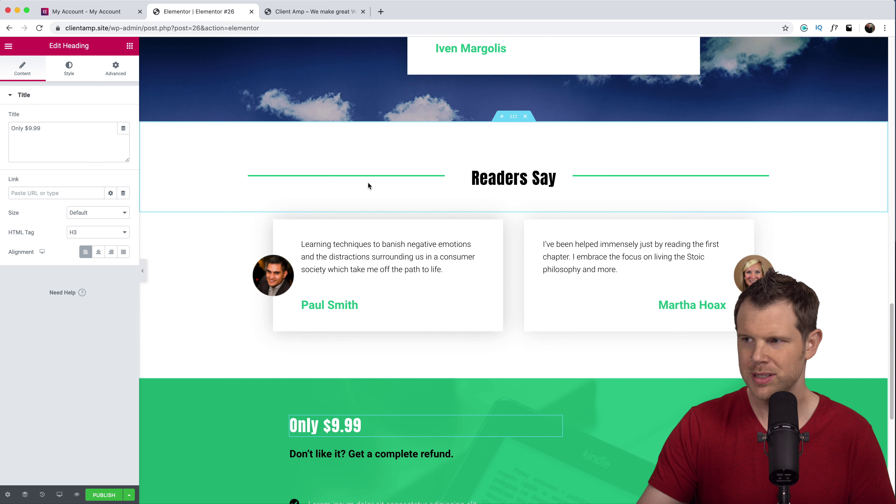
{"action": "left_click", "coordinate": [341, 302]}
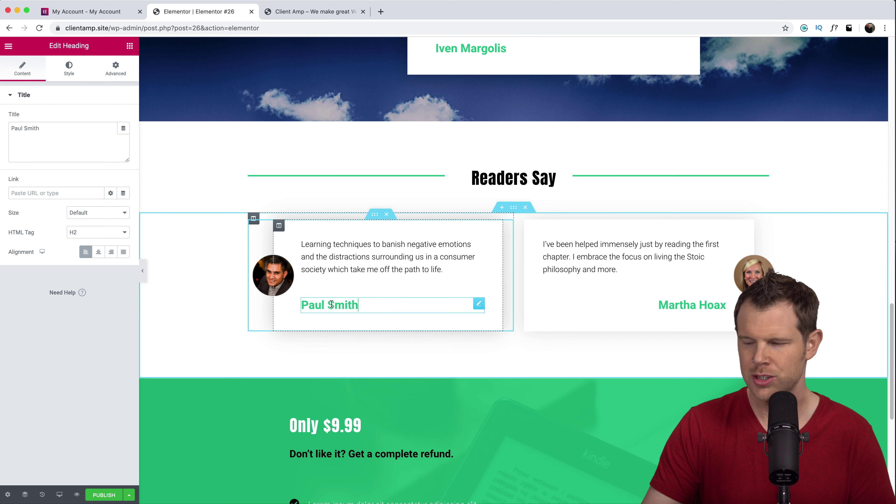
{"action": "double_click", "coordinate": [318, 304]}
{"action": "type", "text": "Tom"}
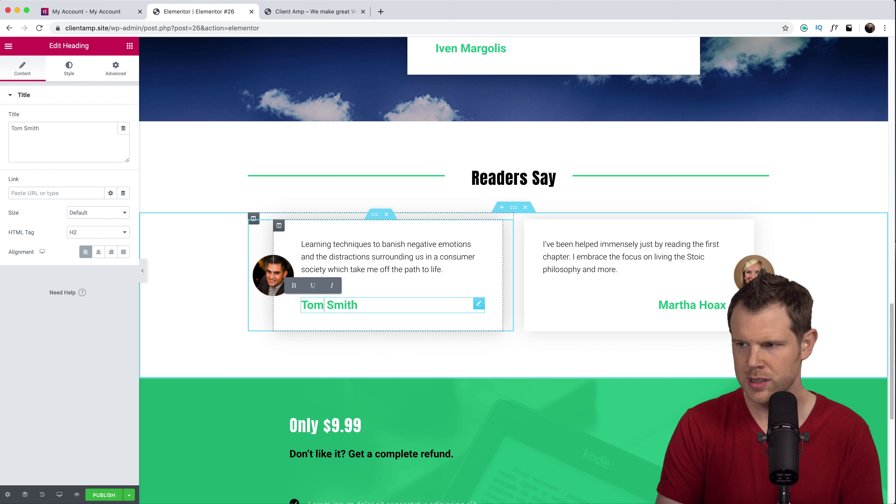
{"action": "left_click", "coordinate": [674, 304]}
{"action": "double_click", "coordinate": [711, 304]}
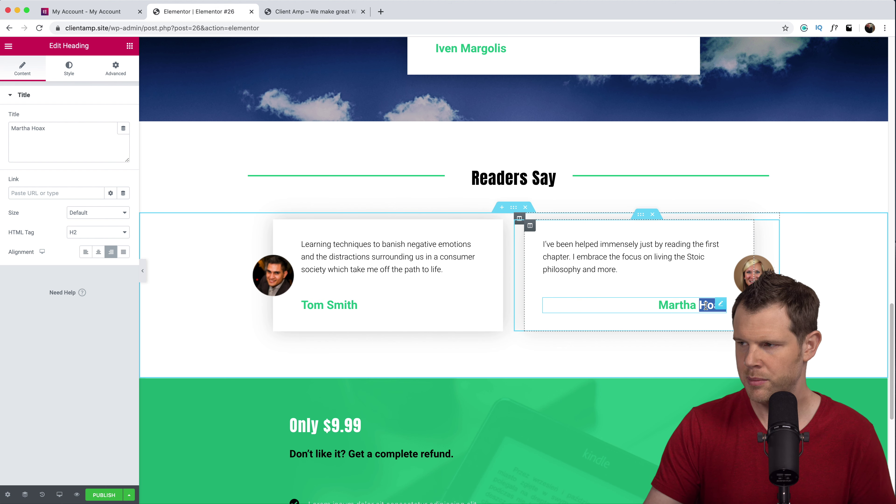
{"action": "type", "text": "Johnson"}
Select the book image in the green hero section.
{"action": "left_click", "coordinate": [268, 276]}
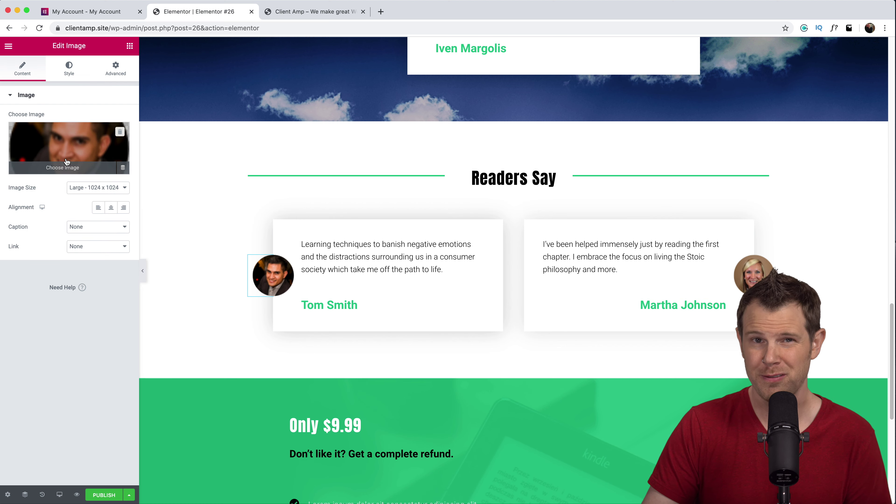
{"action": "scroll", "coordinate": [341, 276], "scroll_direction": "up", "scroll_amount": 10}
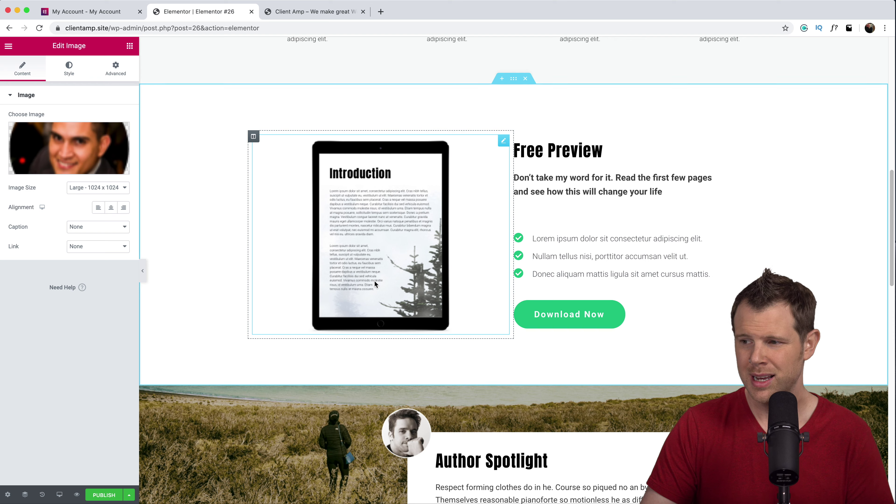
{"action": "scroll", "coordinate": [374, 280], "scroll_direction": "up", "scroll_amount": 10}
{"action": "left_click", "coordinate": [419, 236]}
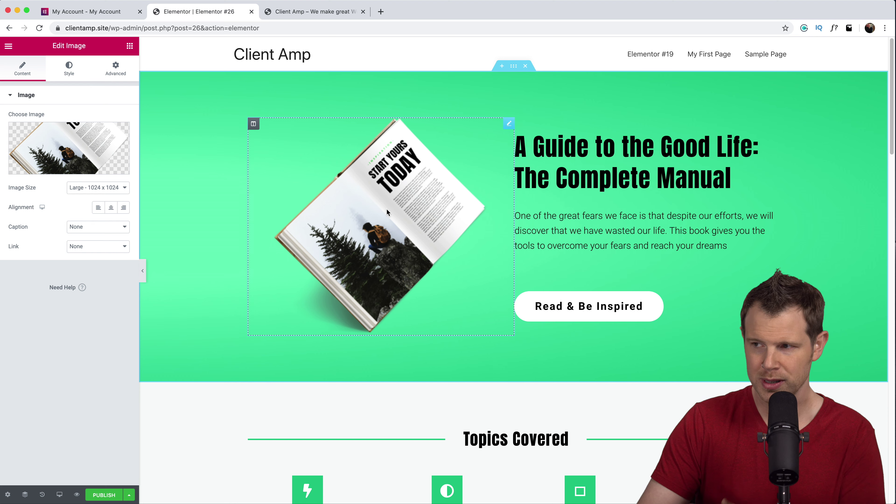
Open the Media Library from the image panel's Choose Image option.
{"action": "left_click", "coordinate": [69, 169]}
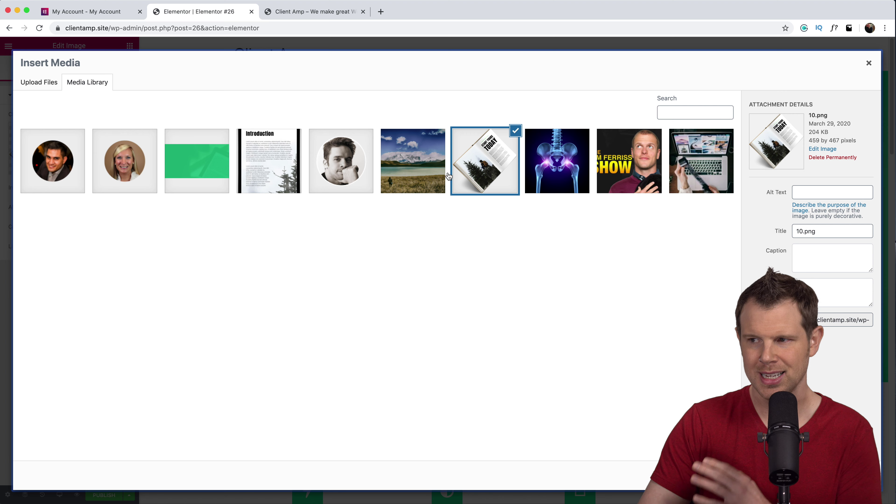